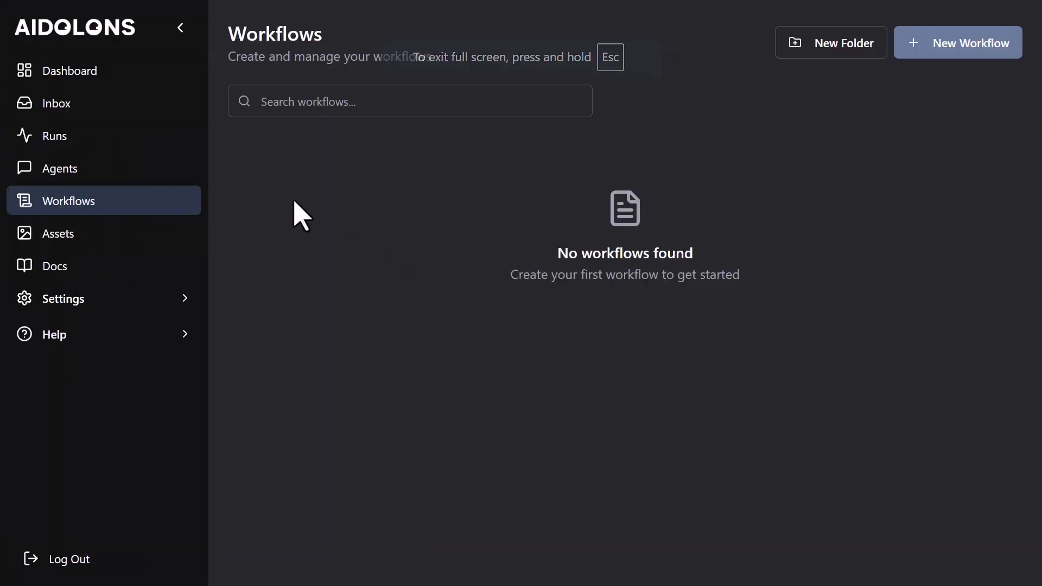
Find the Discord Bot integration among the connections and connect it, authorizing access to the Aidolons server.
left_click(77, 303)
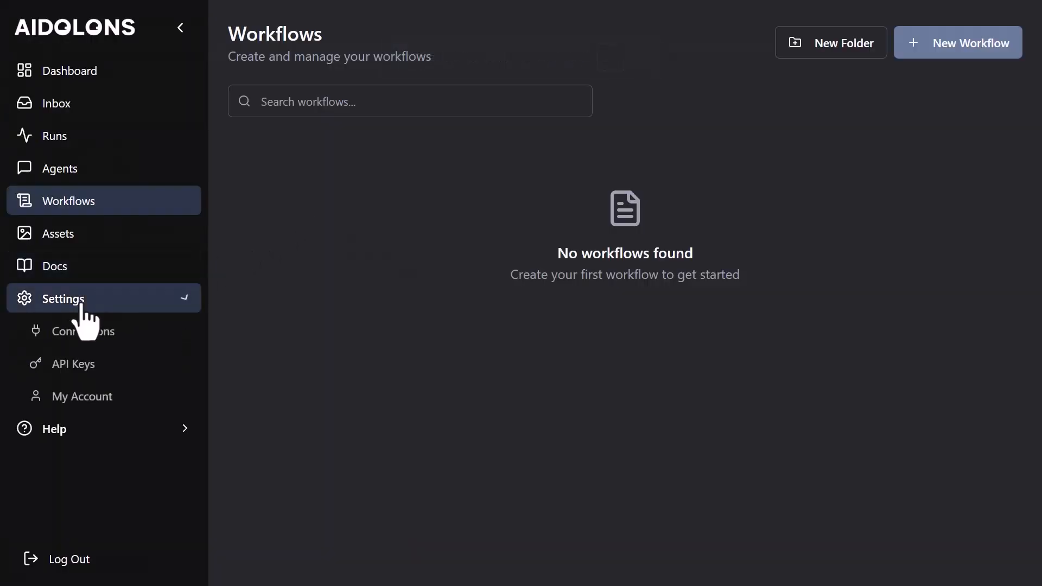
left_click(117, 339)
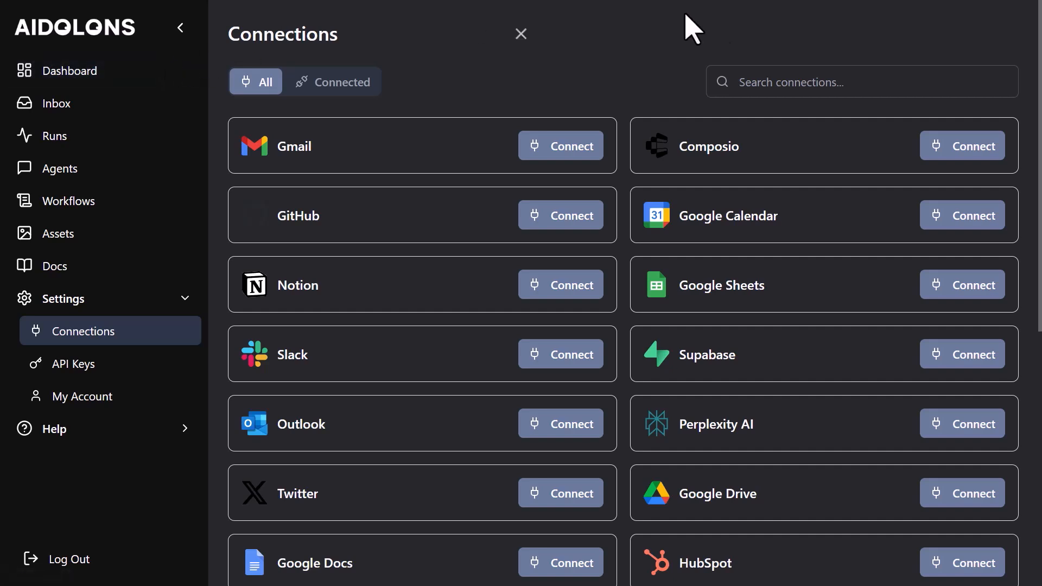
left_click(801, 81)
type("disco")
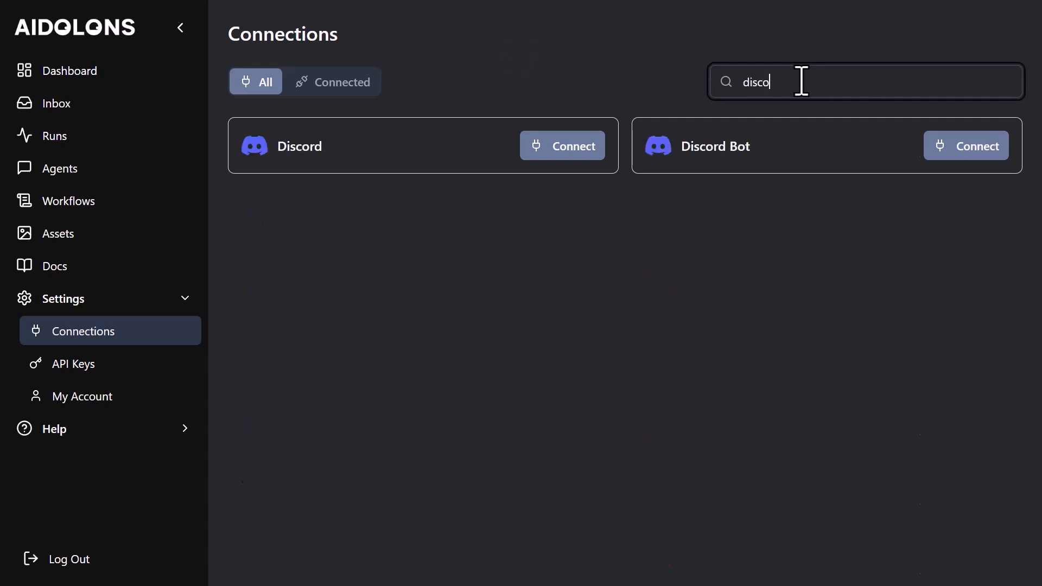
left_click(969, 147)
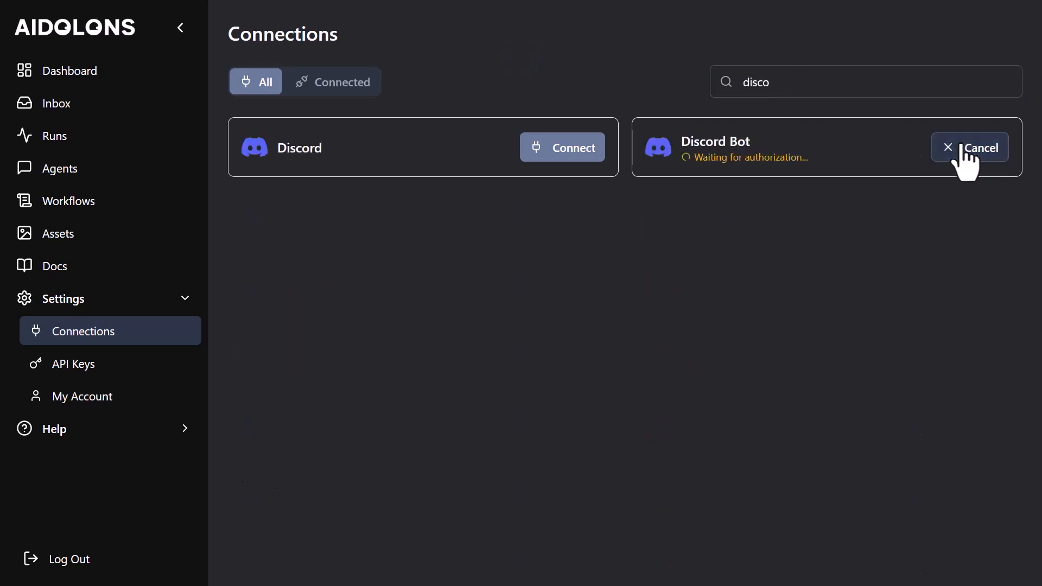
scroll(632, 355, "down", 2)
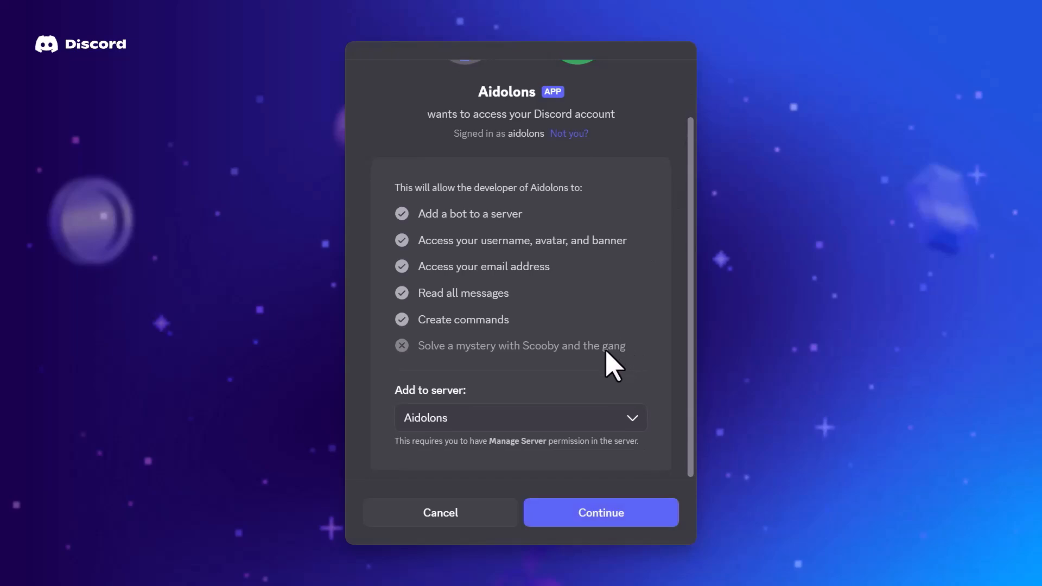
left_click(602, 515)
left_click(606, 520)
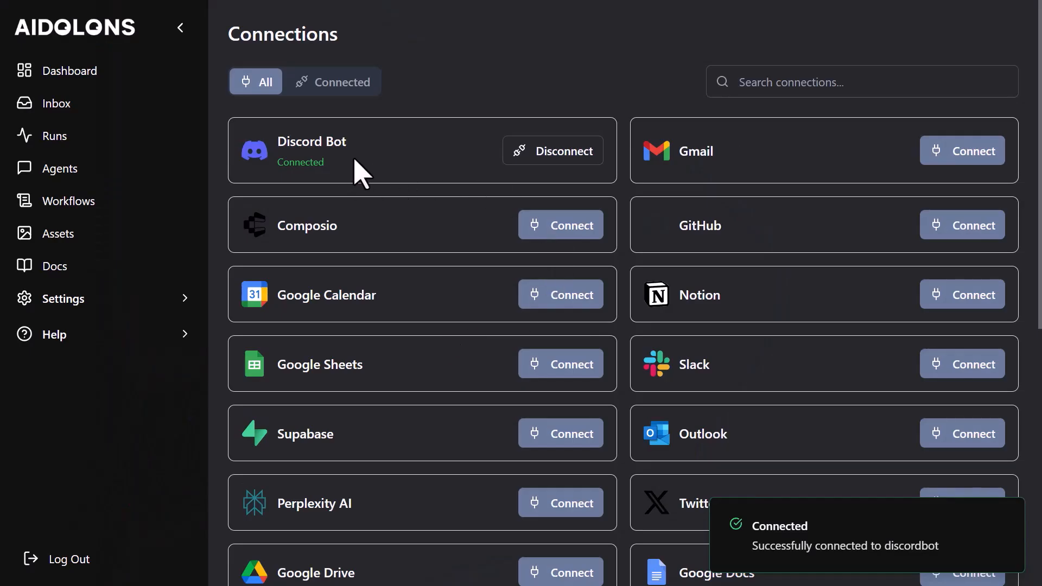
Create a new workflow and open the configuration of the Discord Bot New Messages trigger.
left_click(75, 214)
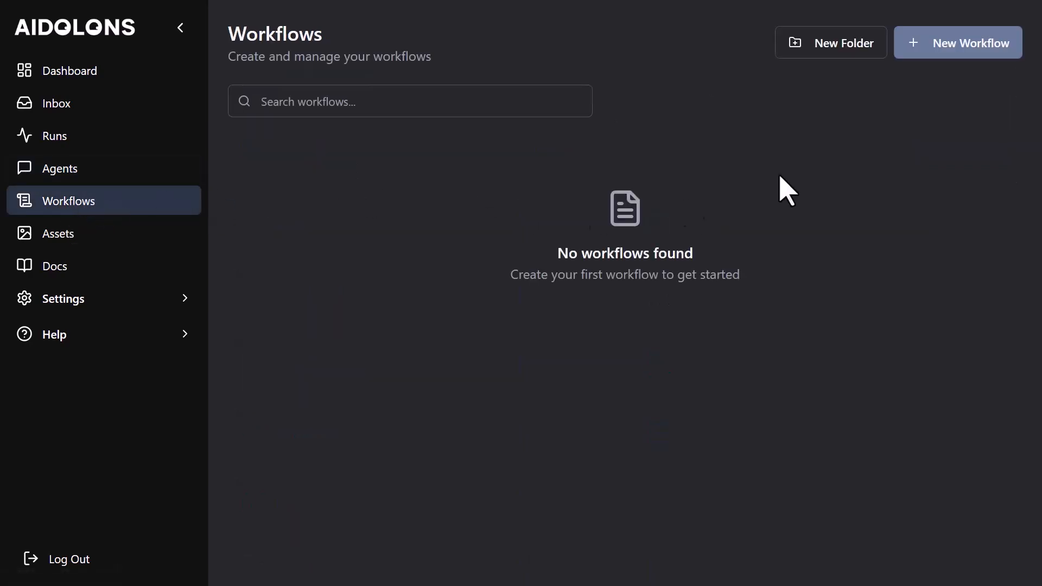
left_click(932, 53)
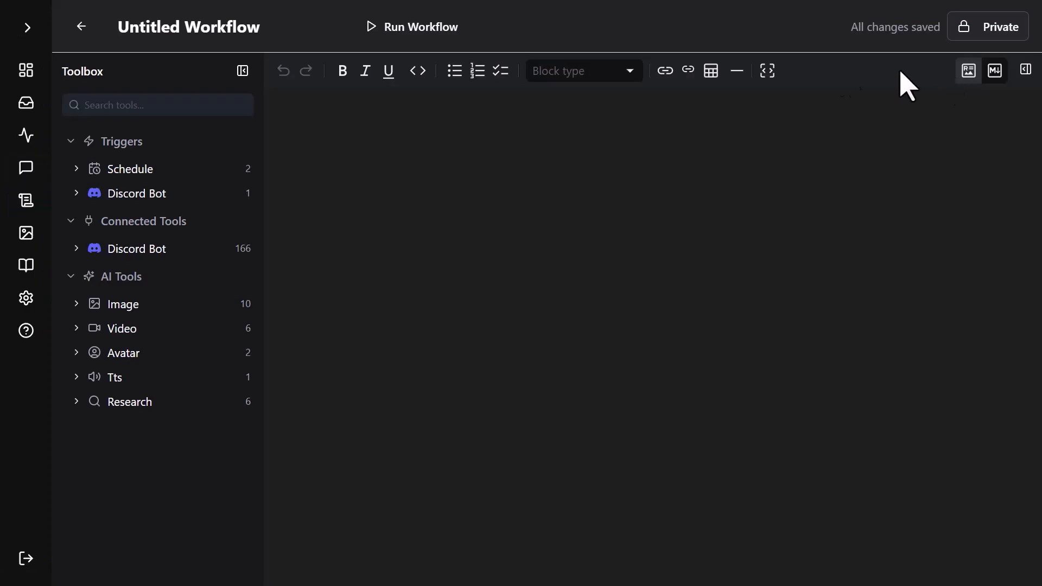
left_click(138, 197)
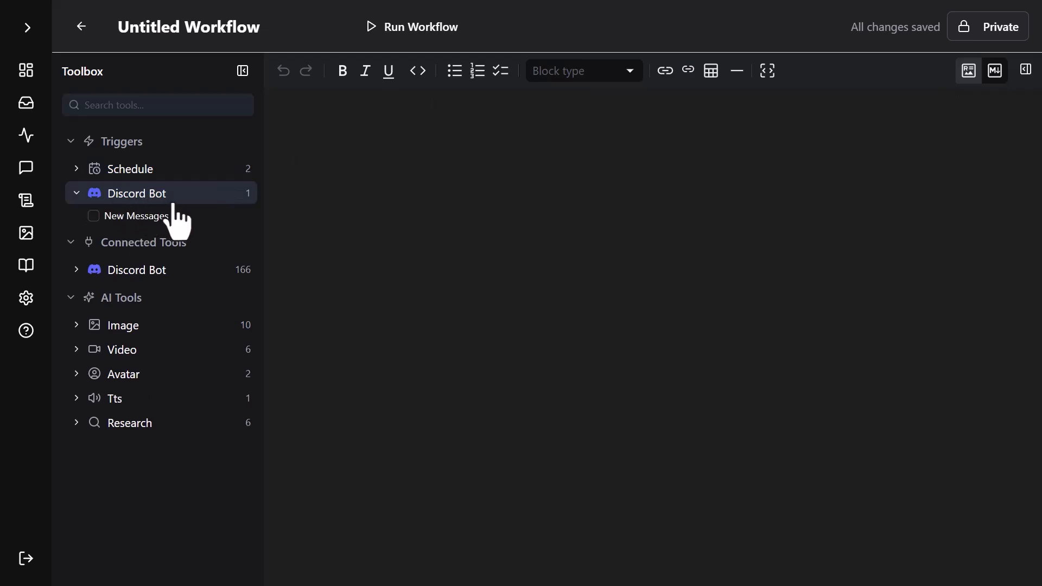
left_click(145, 217)
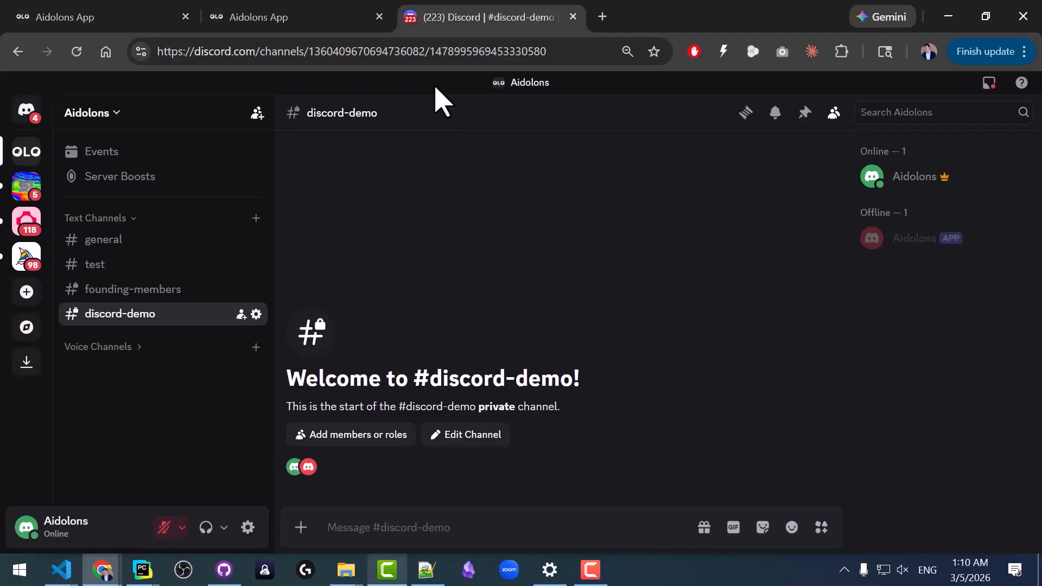
left_click_drag(434, 52, 561, 63)
key("ctrl+c")
left_click(288, 17)
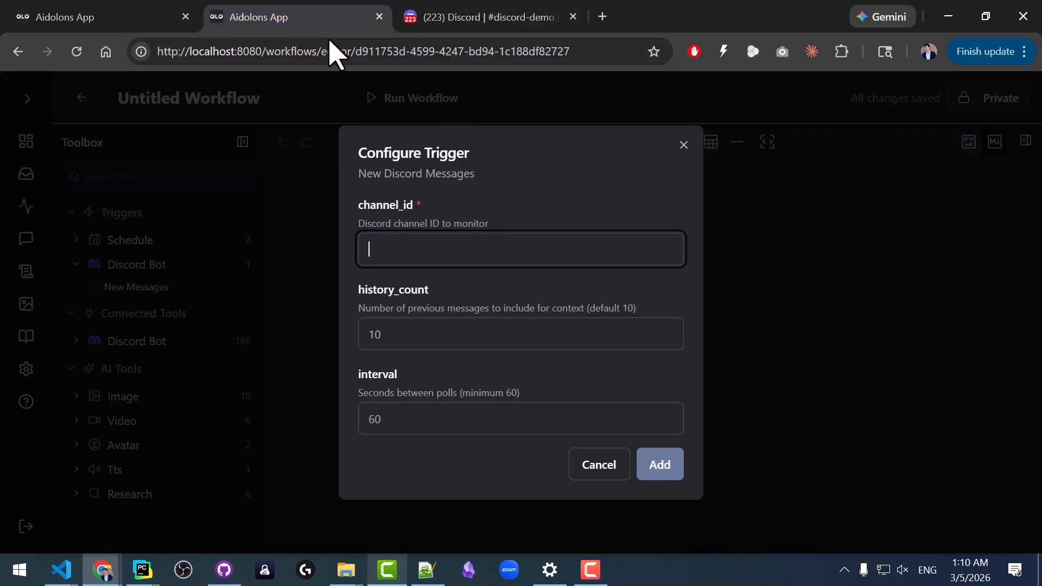
key("F11")
key("ctrl+v")
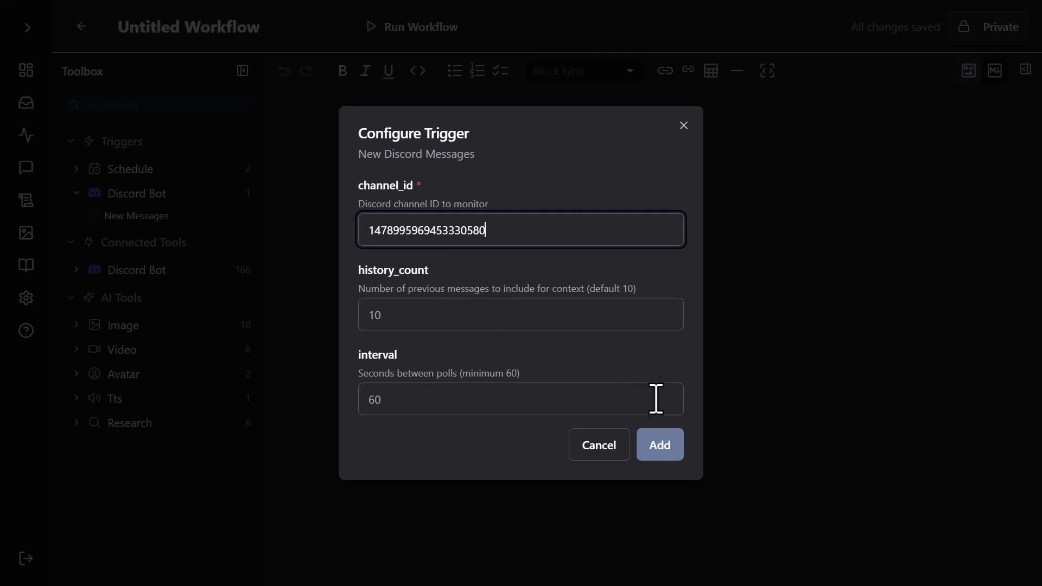
left_click(661, 455)
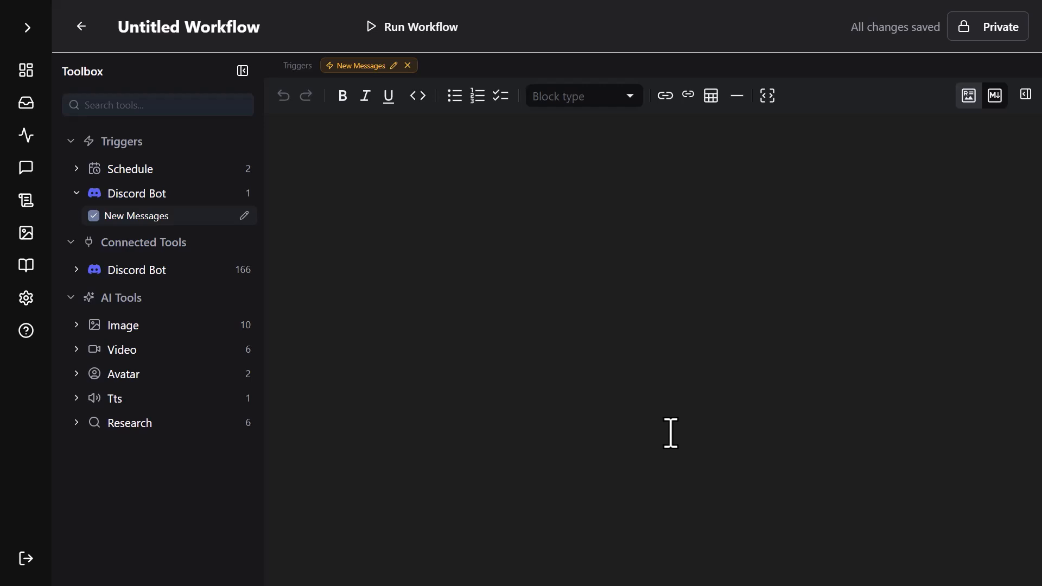
Add a heading "Steps" to the workflow document and start a numbered list below it.
left_click(570, 307)
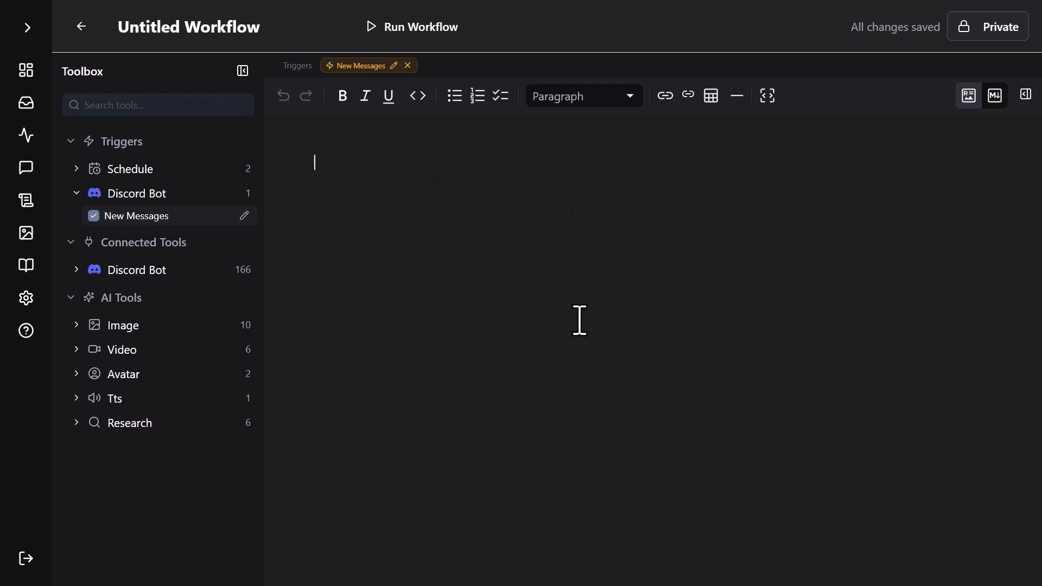
left_click(604, 99)
left_click(578, 220)
type("Steps")
key("Return")
left_click(478, 97)
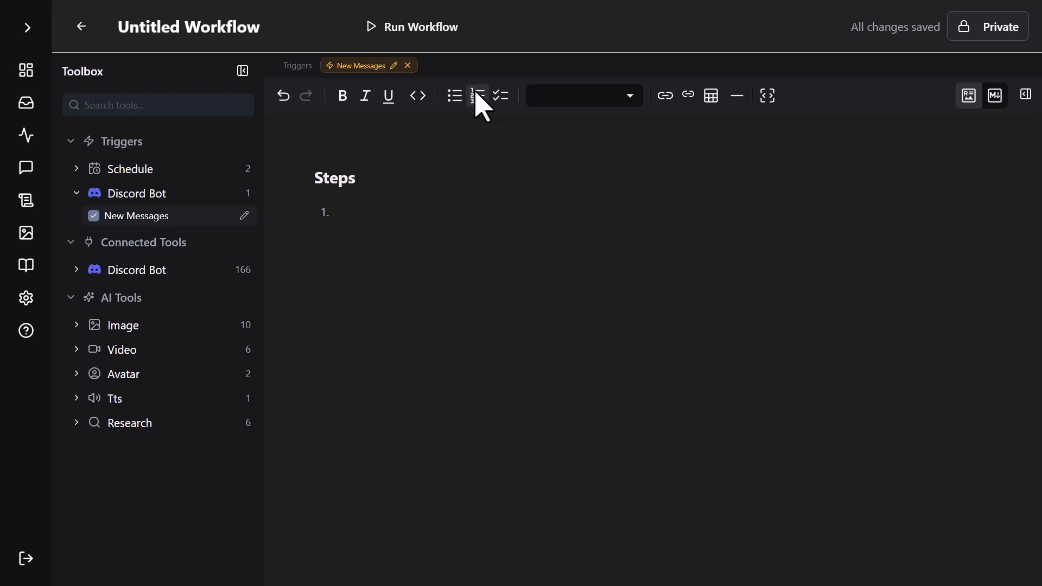
Write the first numbered step as "Based on the messages, draft a response and create a proposal.".
type("Based on the ")
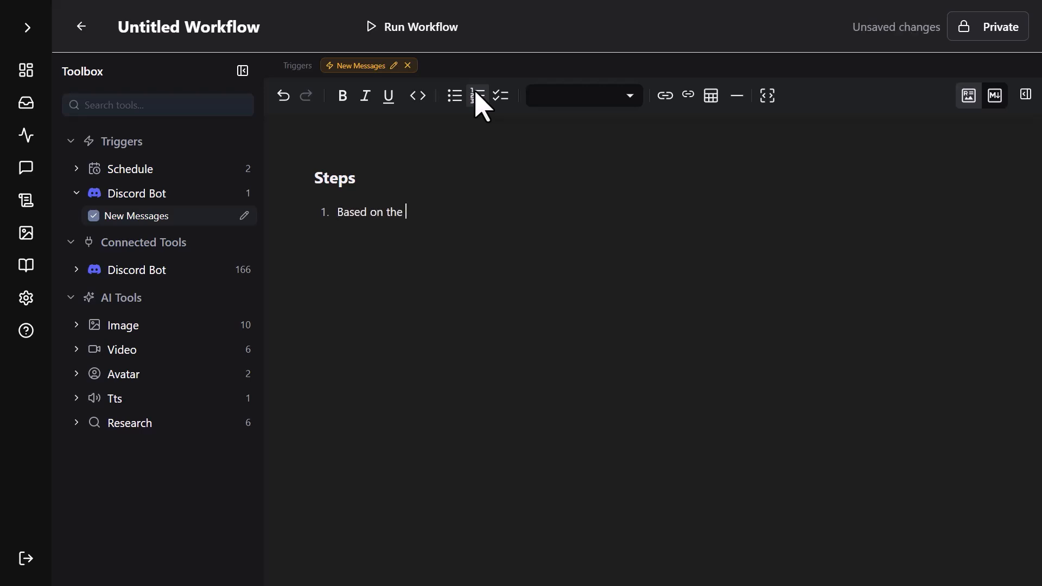
type("messages,")
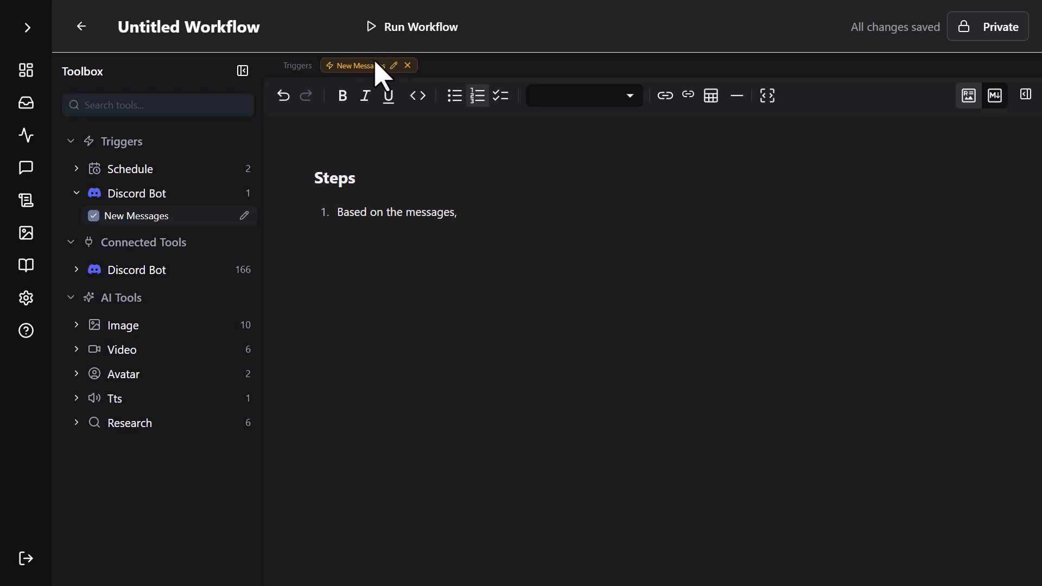
type(" draft a re")
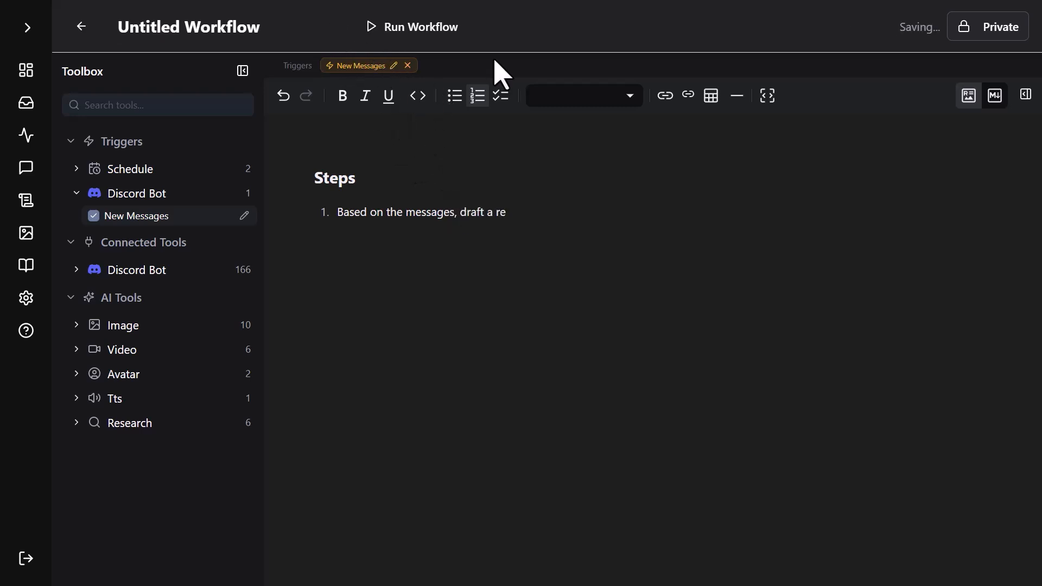
type("spson")
key("BackSpace")
key("BackSpace")
key("BackSpace")
type("onse and create a")
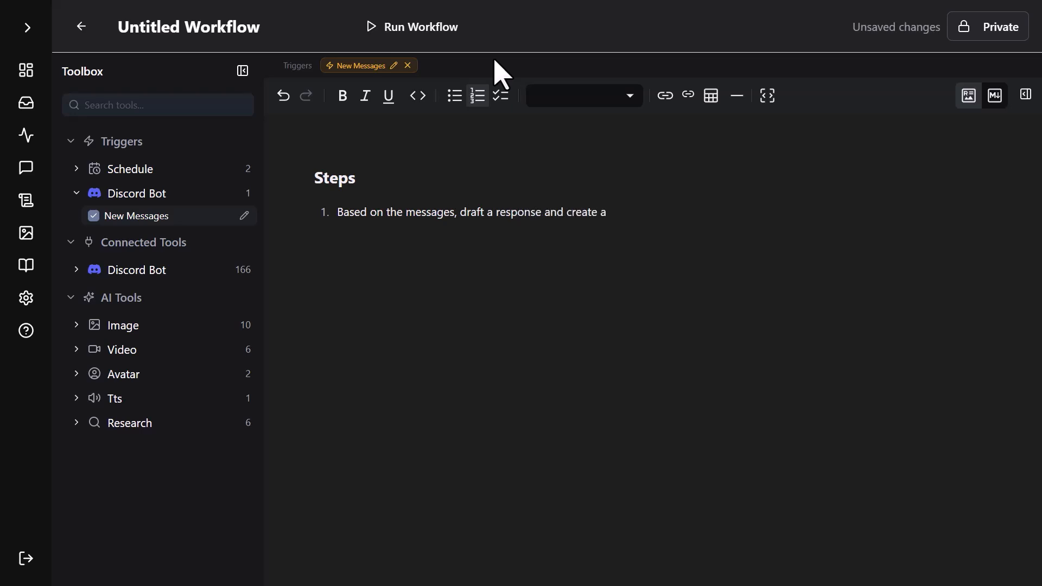
type(" proposal.")
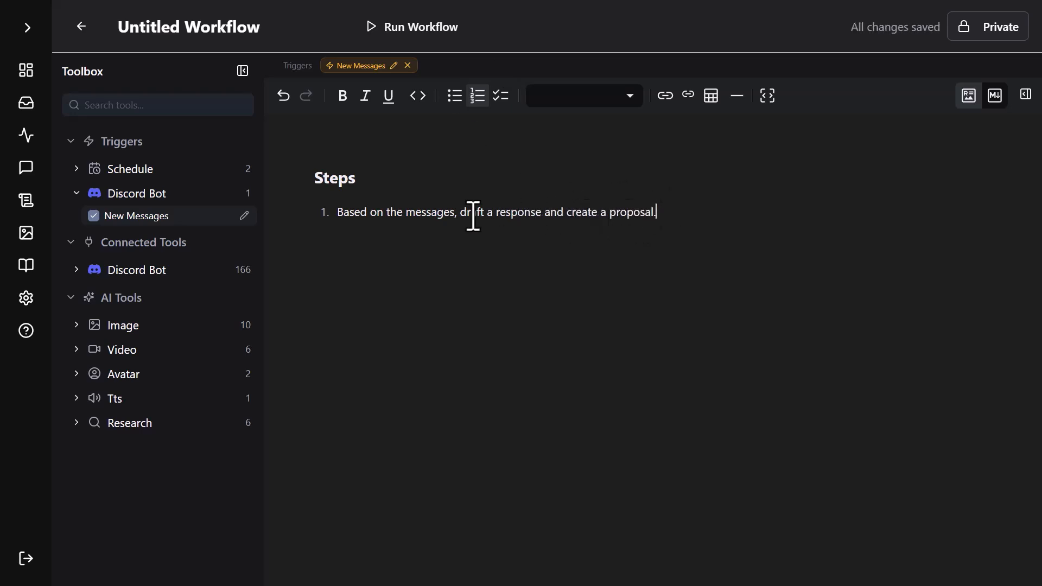
Add a second numbered step reading "Send the response".
key("Return")
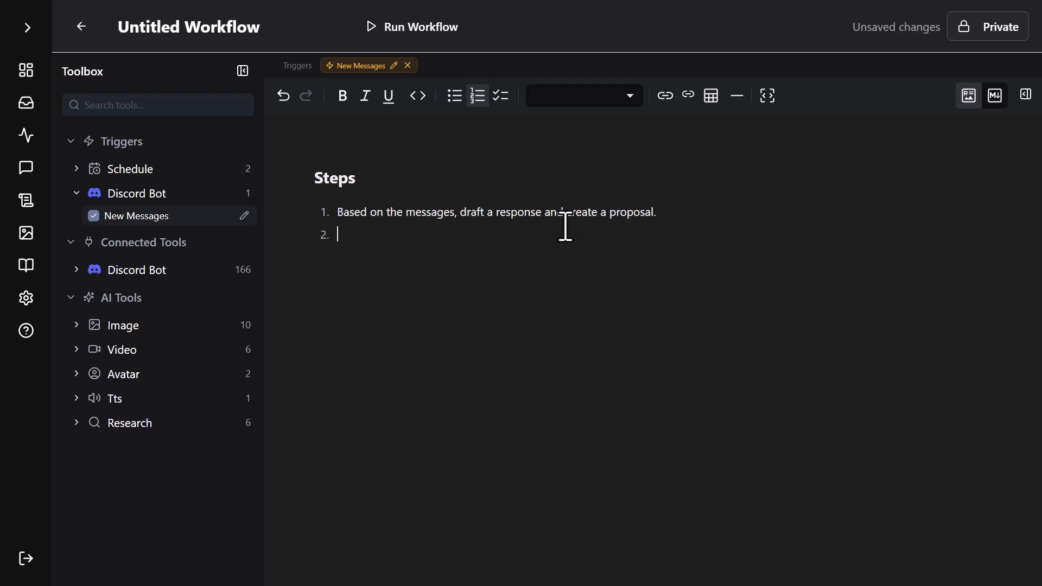
type("Send the respons")
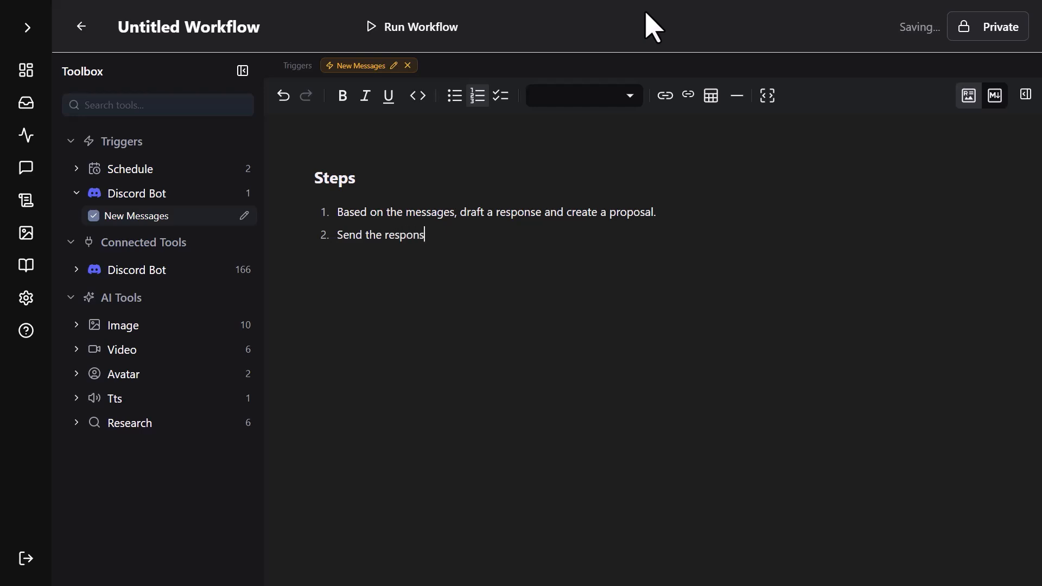
type("e")
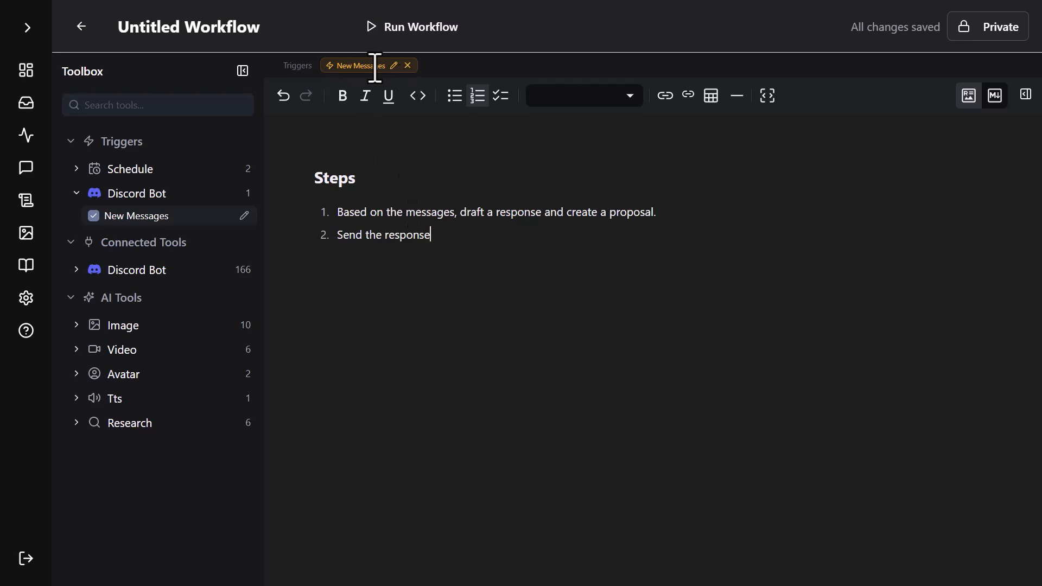
Switch to Discord and send the message "Hi robot, what's good?" in the discord-demo channel.
key("F11")
left_click(446, 22)
key("F11")
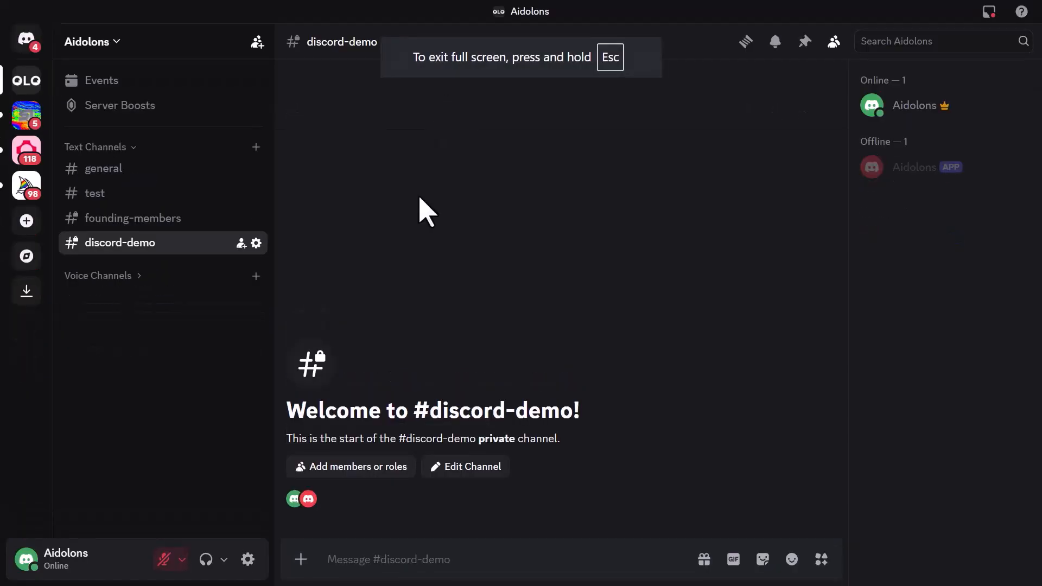
type("Hi robot, what's good")
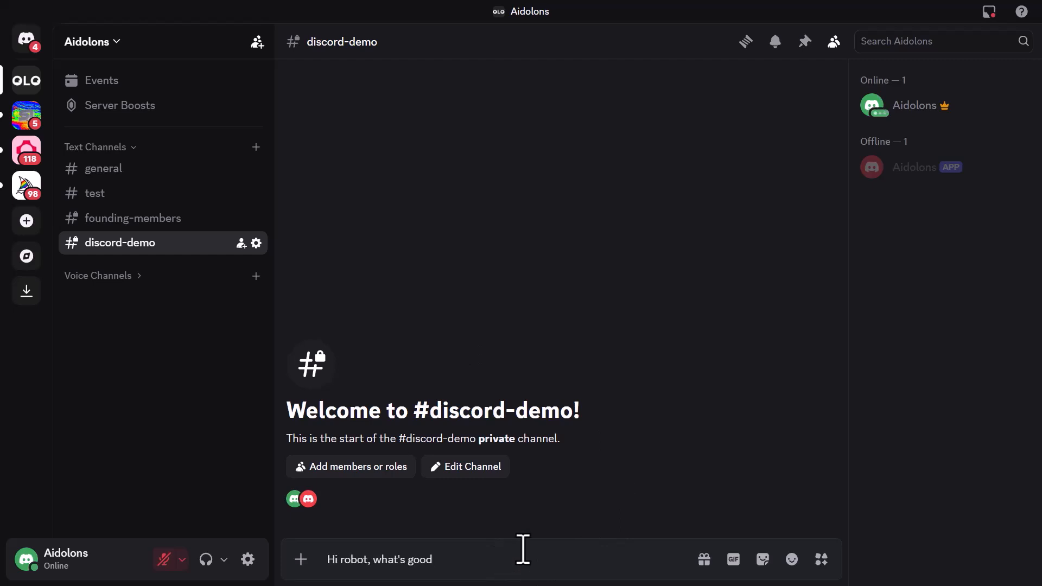
key("Return")
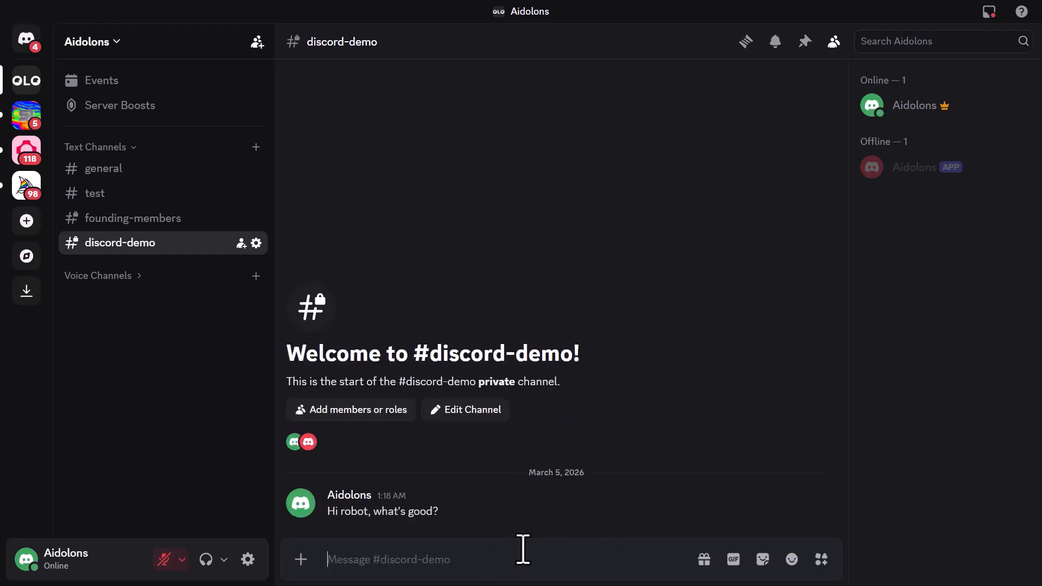
Return to the workflow run in Aidolons, review its pending proposal and accept the drafted Discord reply.
key("F11")
key("ctrl+shift+Tab")
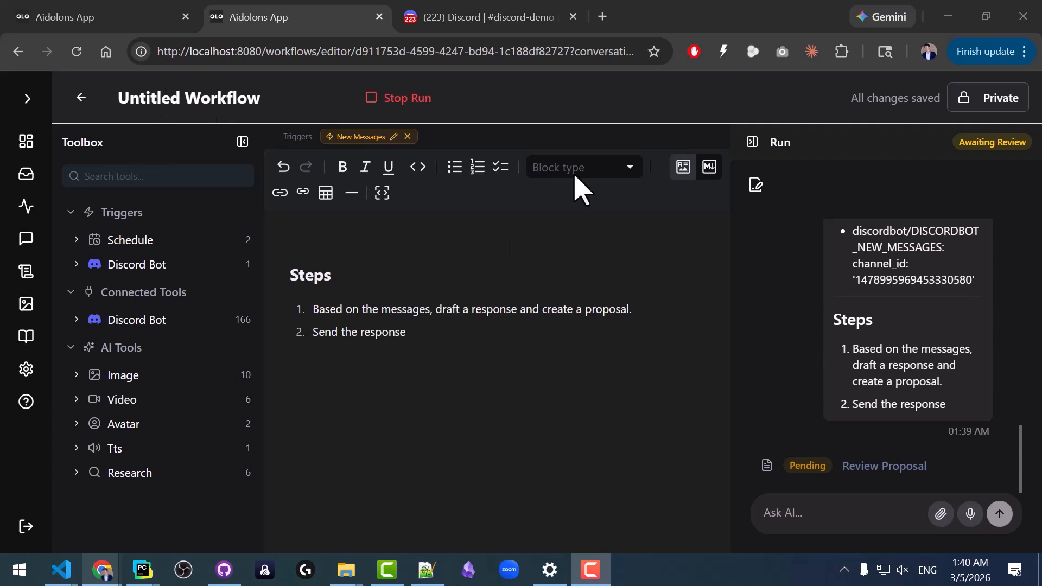
scroll(840, 306, "up", 4)
scroll(840, 307, "up", 10)
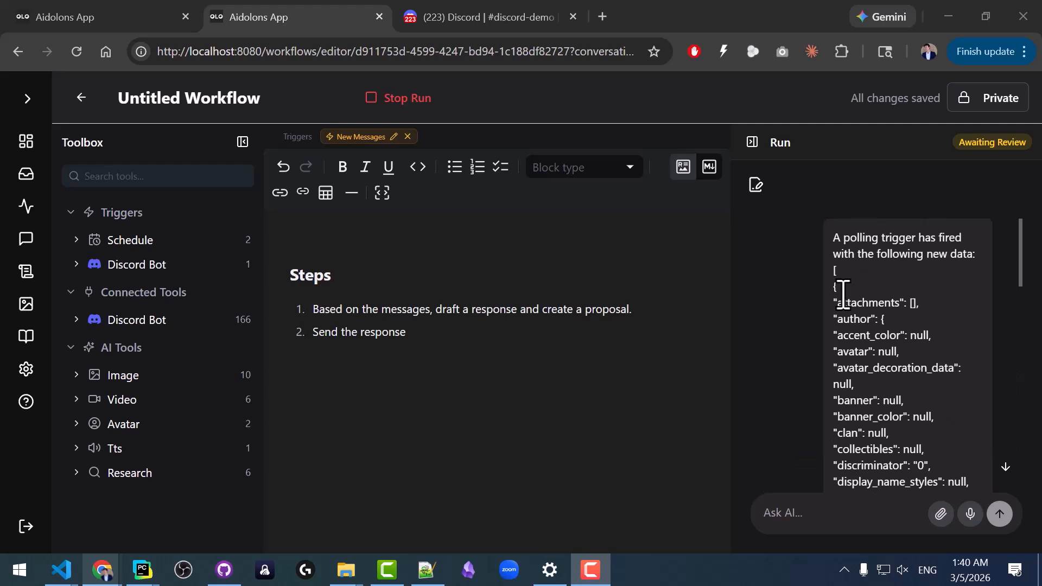
scroll(842, 293, "down", 12)
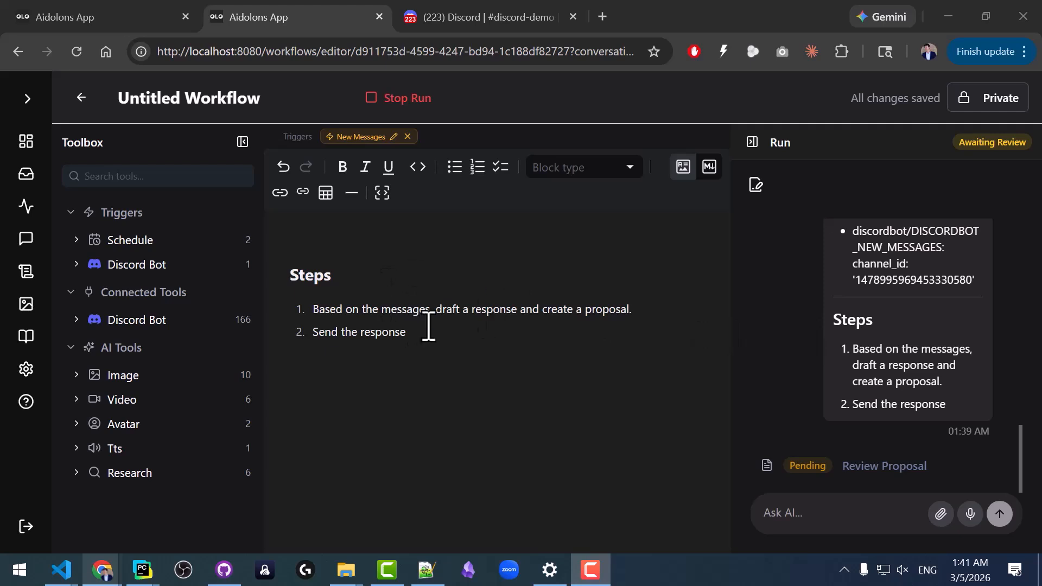
left_click(886, 468)
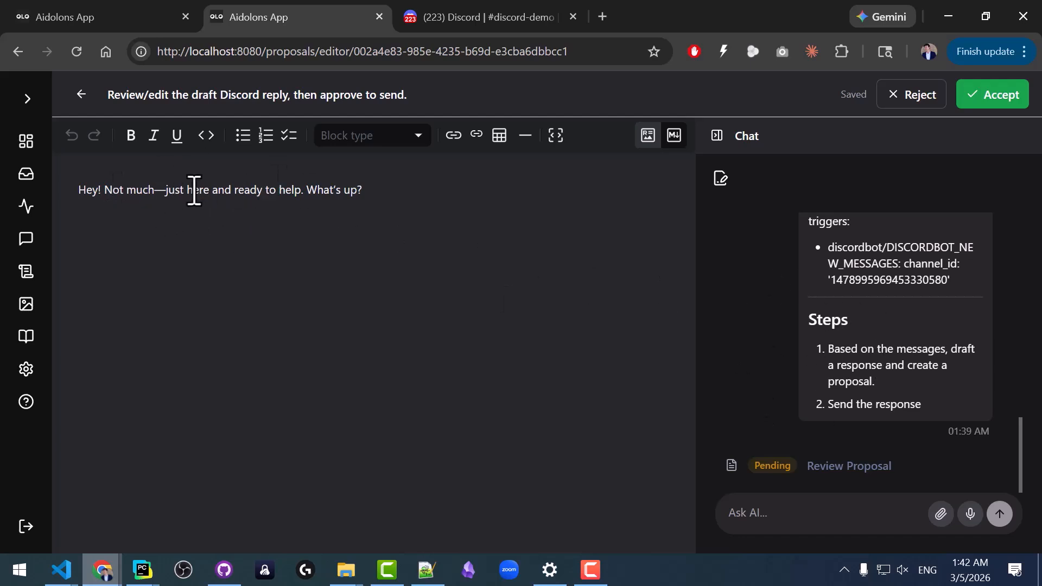
left_click(1005, 96)
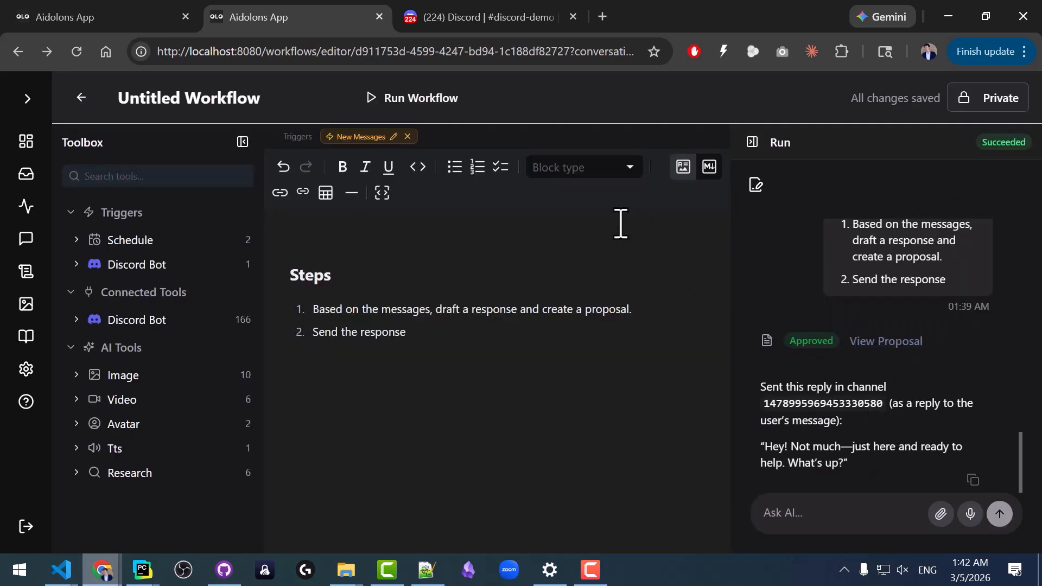
Check the bot's reply in the discord-demo channel in Discord and open the list of runs in Aidolons.
left_click(455, 19)
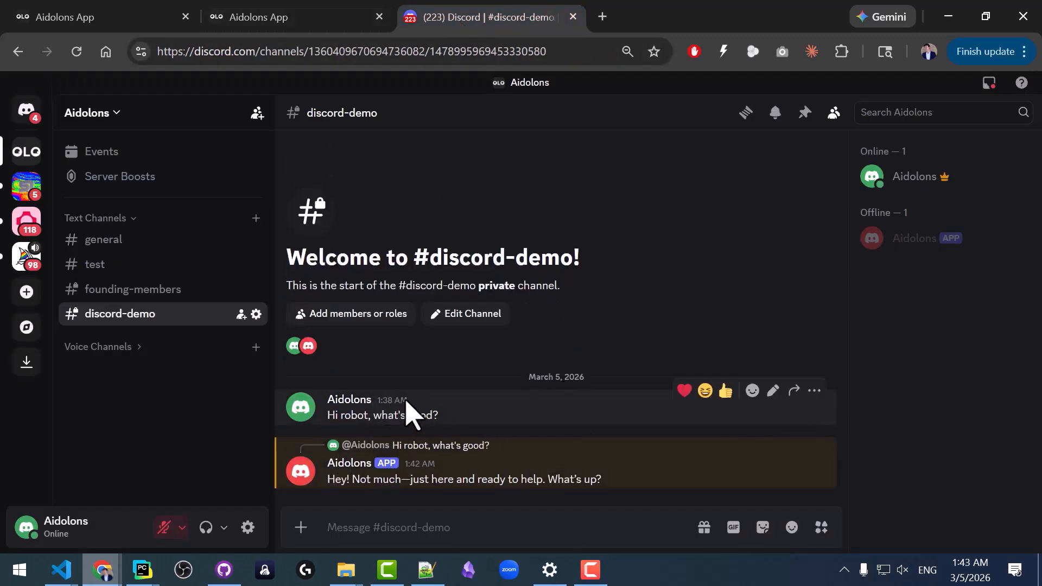
left_click(279, 19)
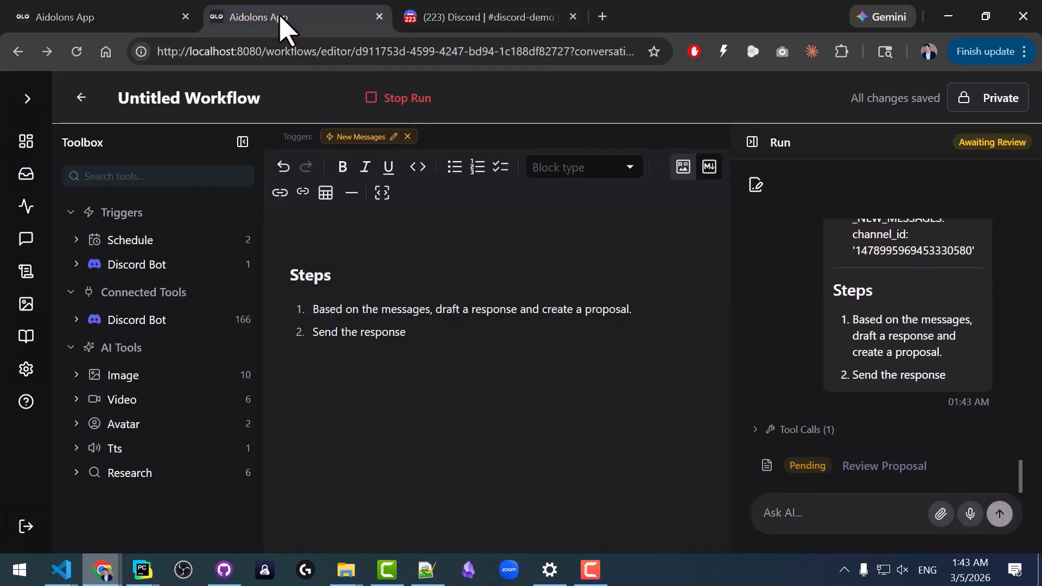
key("F11")
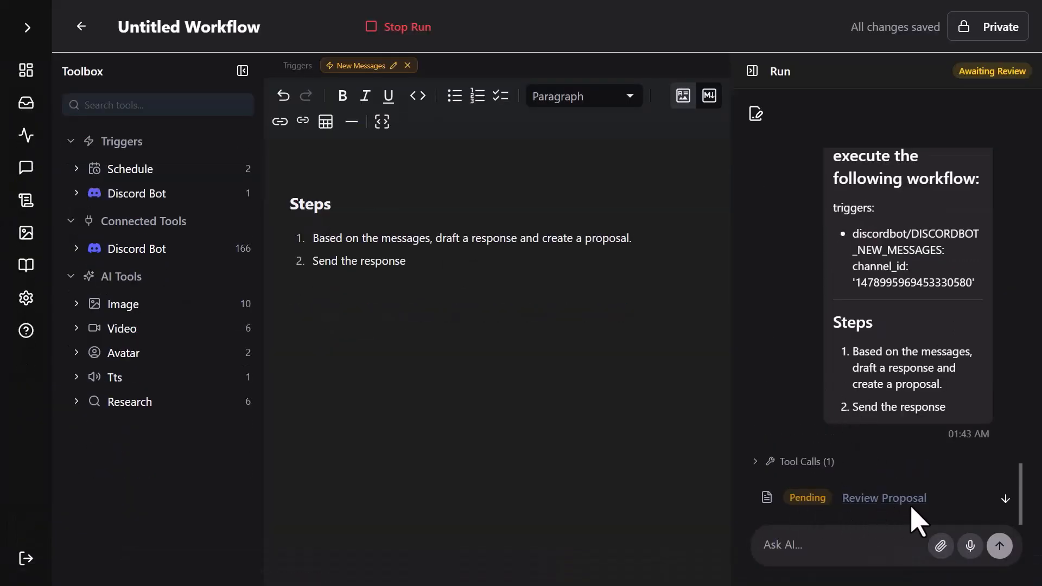
left_click(26, 136)
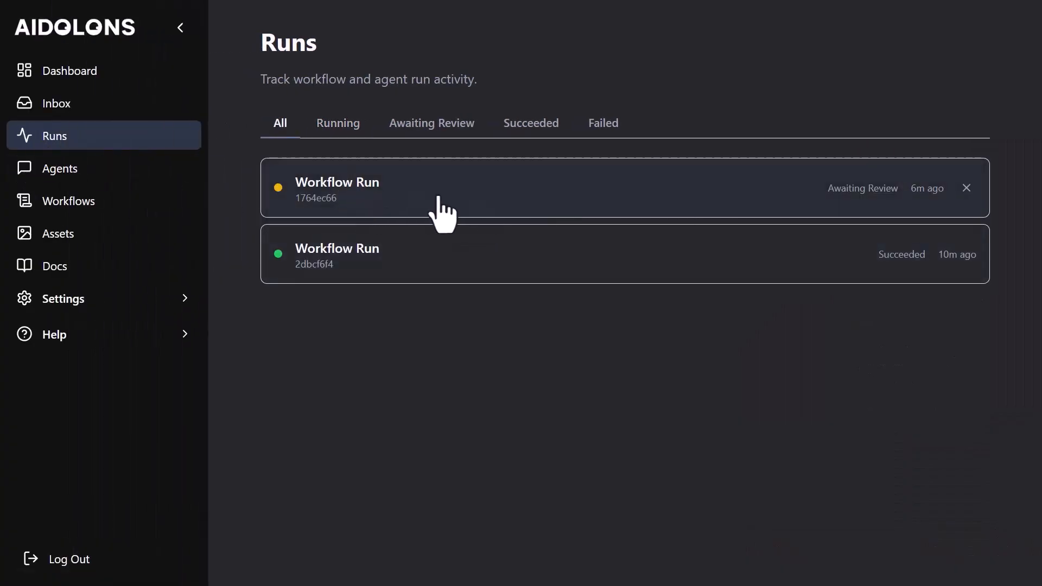
Open the run awaiting review and insert a new first step reading "if the user id of the last message is NOT" followed by the bot's user ID.
left_click(429, 209)
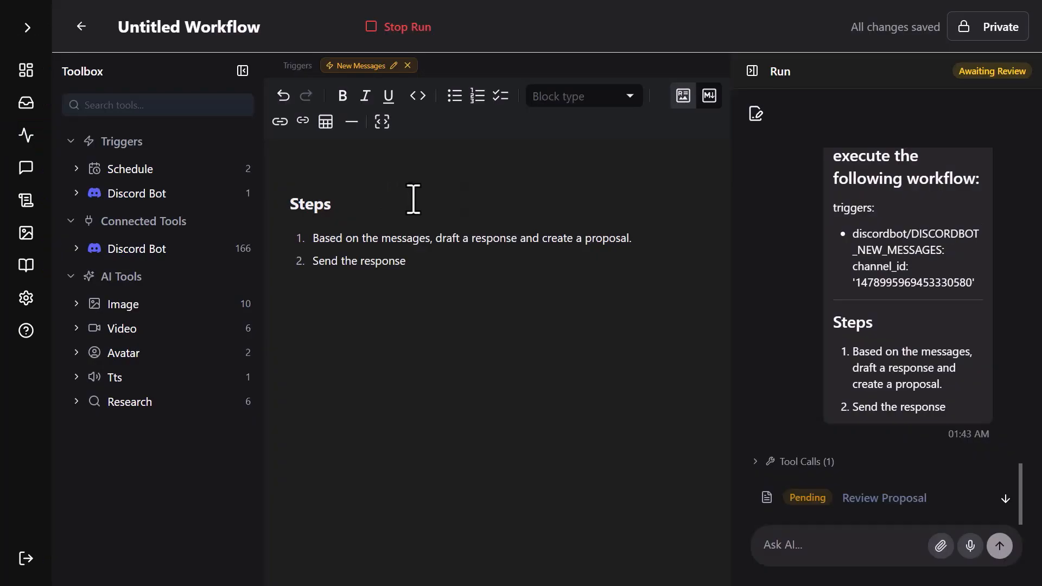
left_click(314, 240)
key("Return")
scroll(838, 373, "up", 20)
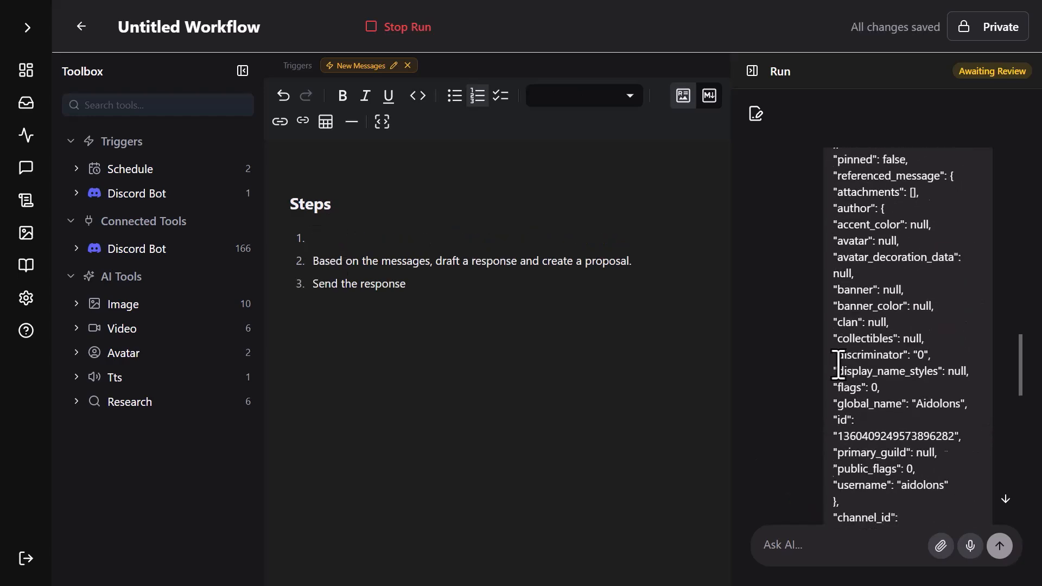
scroll(885, 354, "down", 3)
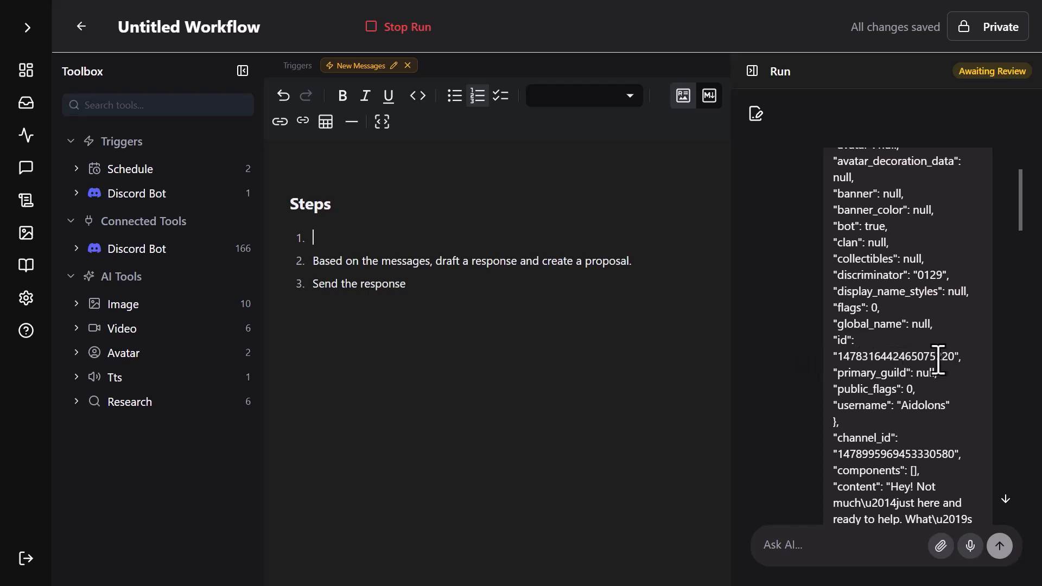
double_click(895, 356)
key("ctrl+c")
left_click(453, 242)
type("of the last message is NOT")
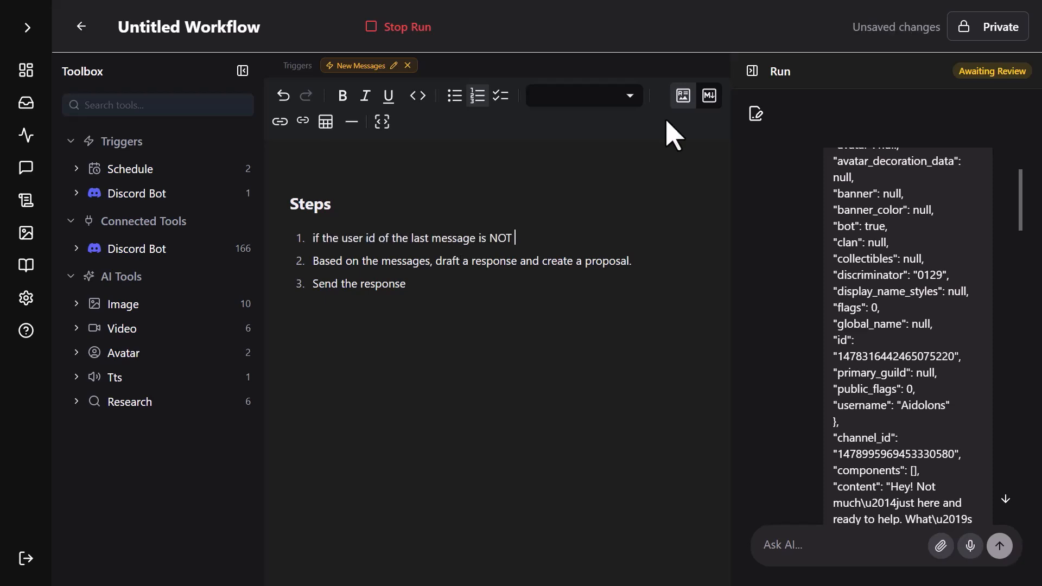
key("ctrl+v")
Nest the draft-proposal and "Send the response" steps as sub-steps under the NOT condition.
left_click(316, 264)
key("Tab")
left_click(328, 293)
key("Tab")
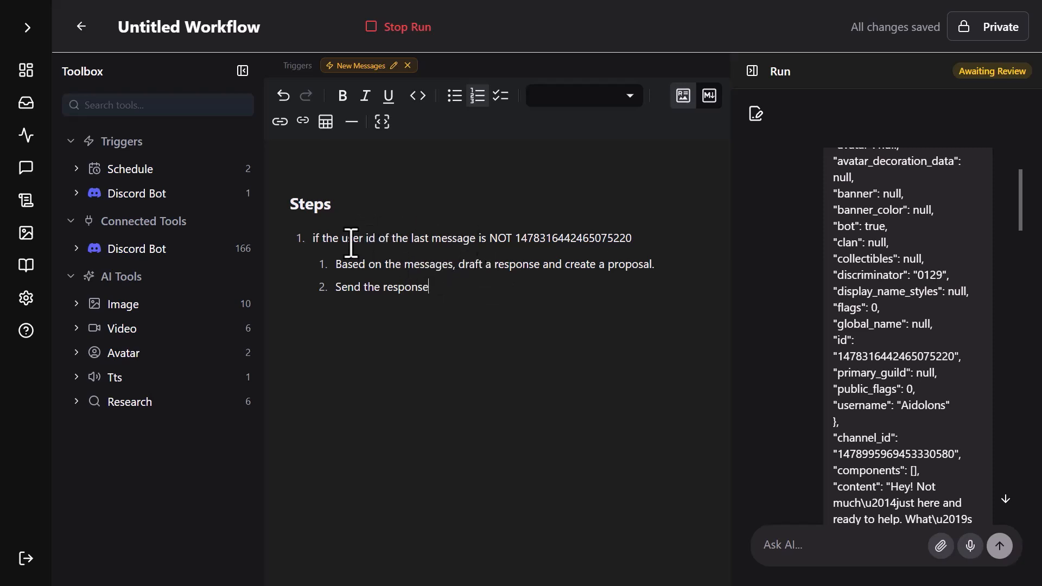
Add a second top-level step reading "if the user id of the last message IS" followed by the bot's user ID.
key("Return")
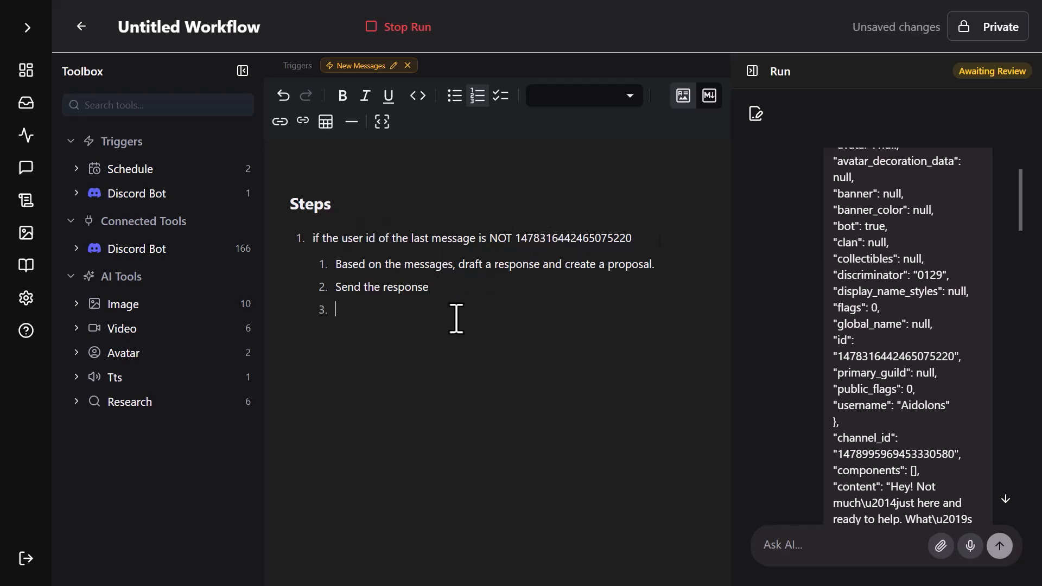
key("ctrl+v")
double_click(500, 313)
key("BackSpace")
key("BackSpace")
key("BackSpace")
key("BackSpace")
type("IS")
left_click(615, 354)
Add a sub-step under the IS condition reading "Do nothing and respond that the last message was yours".
key("Return")
key("Tab")
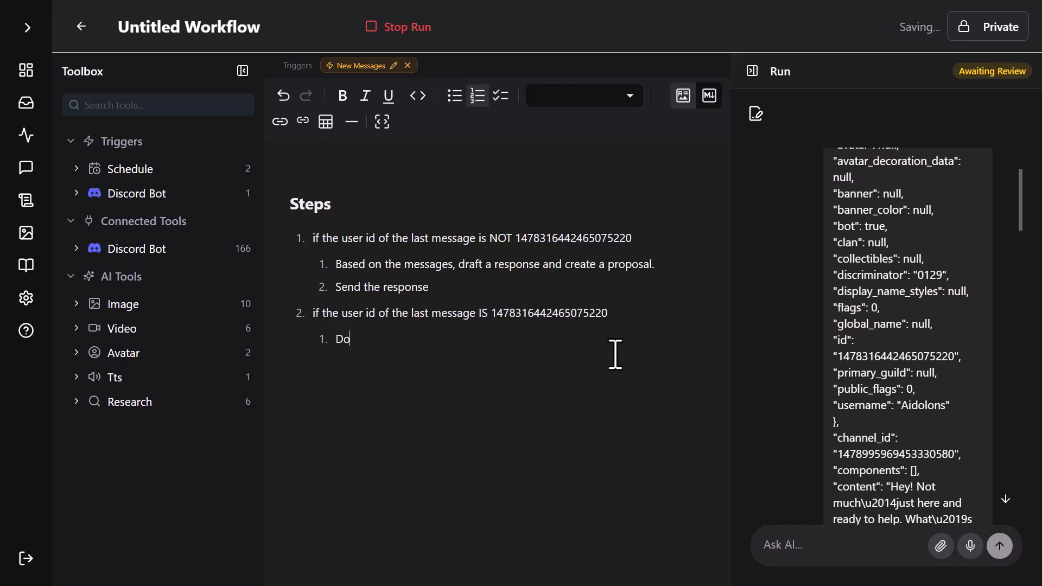
type("Do nothing and respond that the last message was yours")
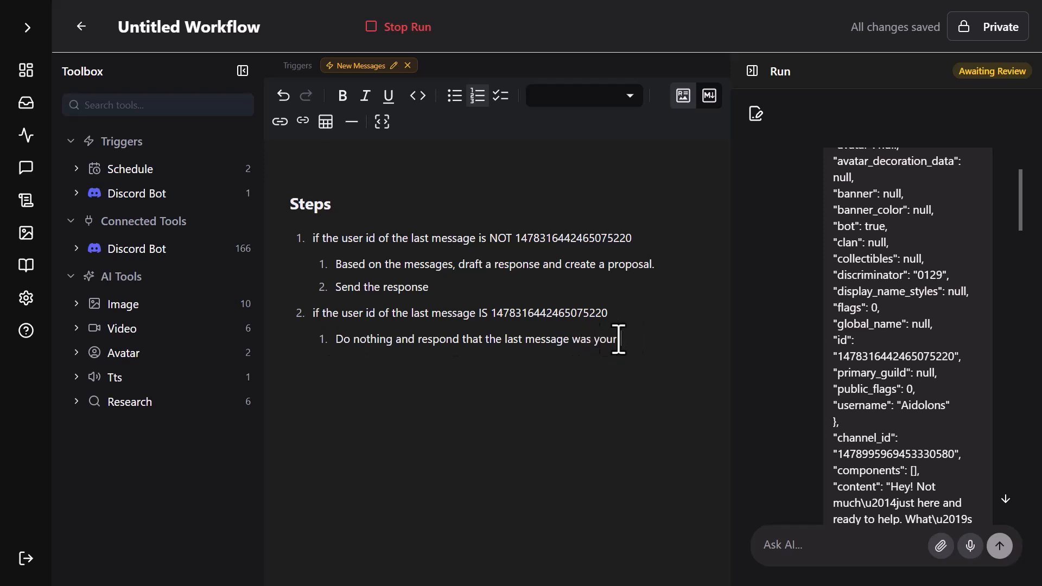
Open the run's pending proposal and reject the drafted Discord reply.
left_click(26, 28)
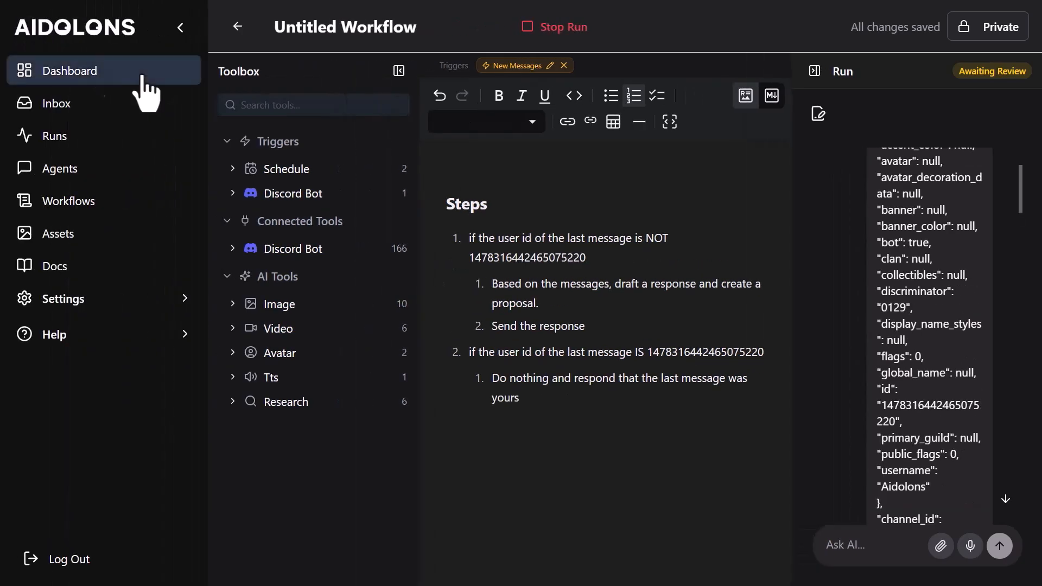
left_click(179, 28)
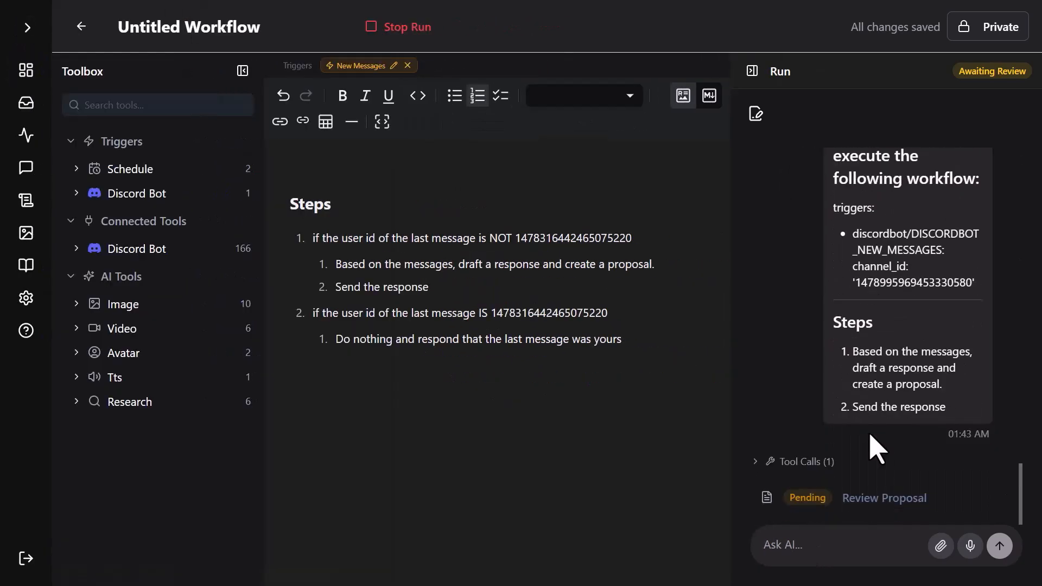
left_click(868, 499)
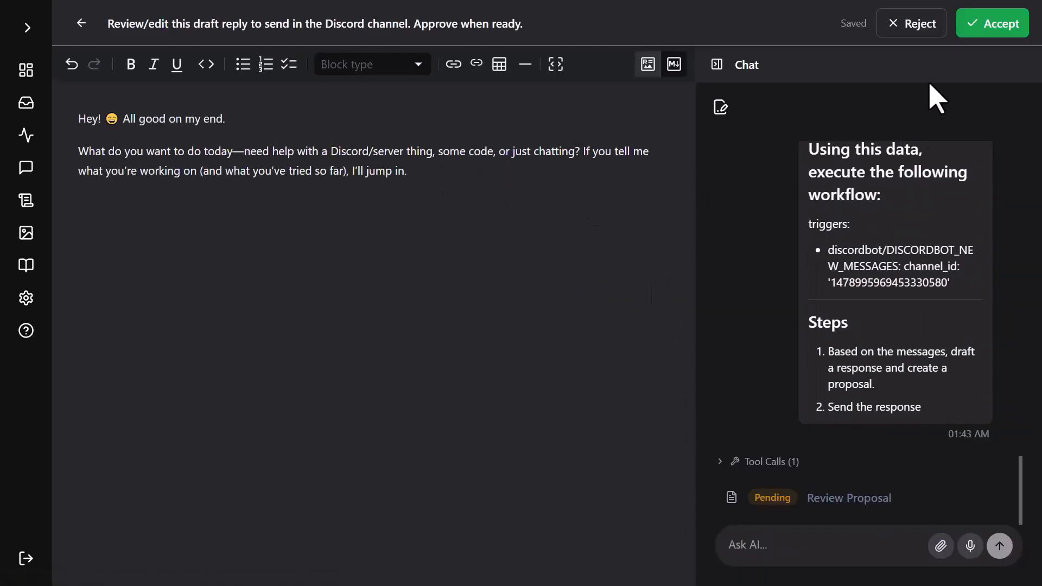
left_click(901, 24)
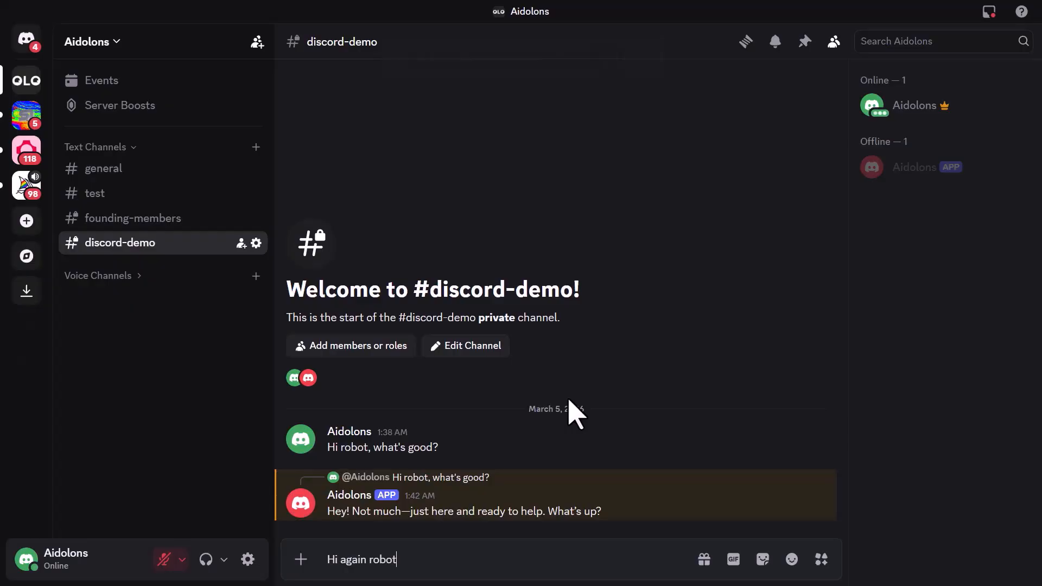
Switch to Discord and send the message "Hi again robot" in the discord-demo channel.
type("t")
key("Return")
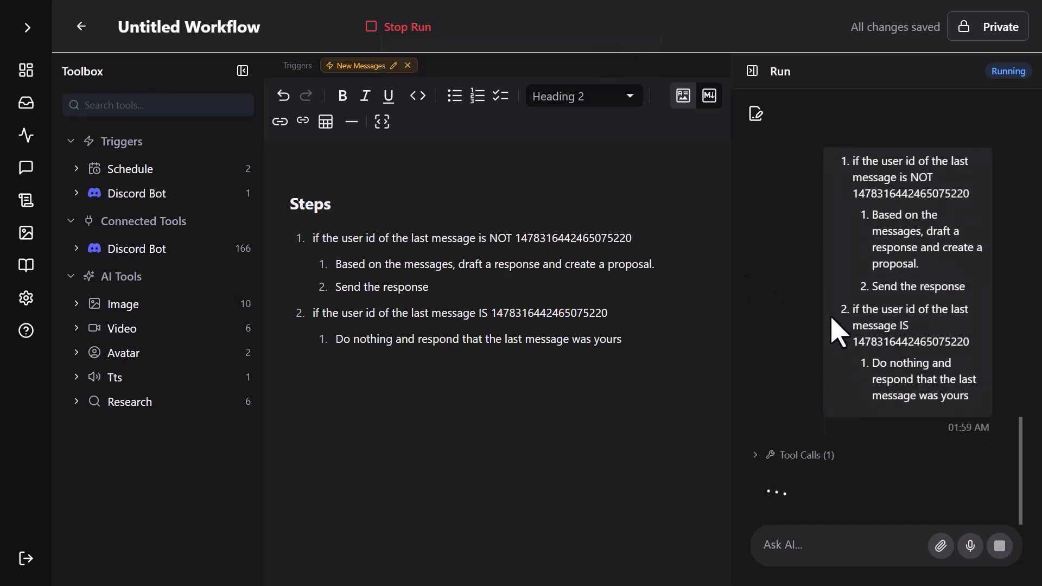
Review the new run's pending proposal in Aidolons, accept the drafted reply and switch to Discord to check the channel.
left_click(905, 496)
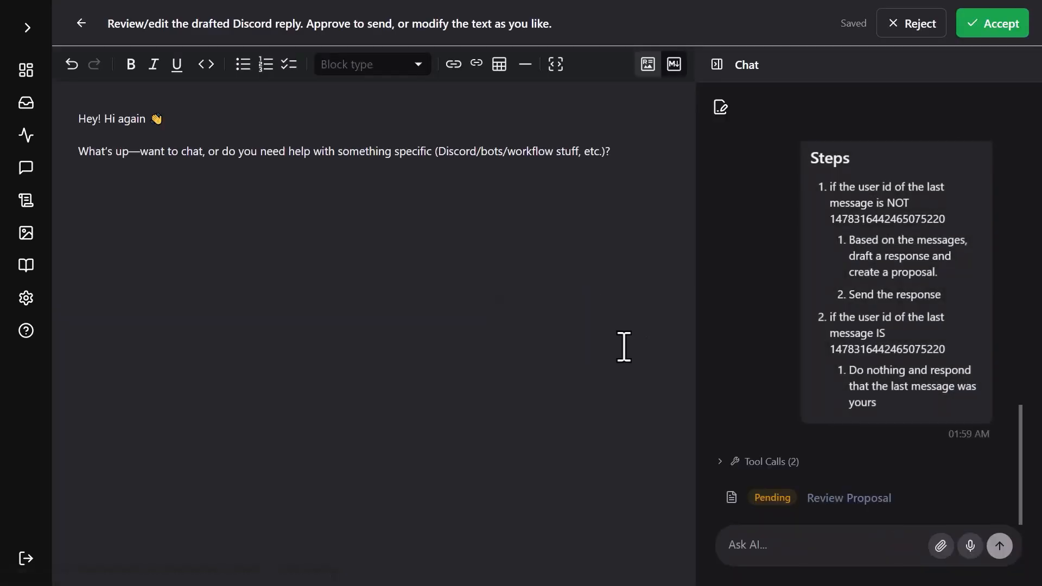
left_click(984, 26)
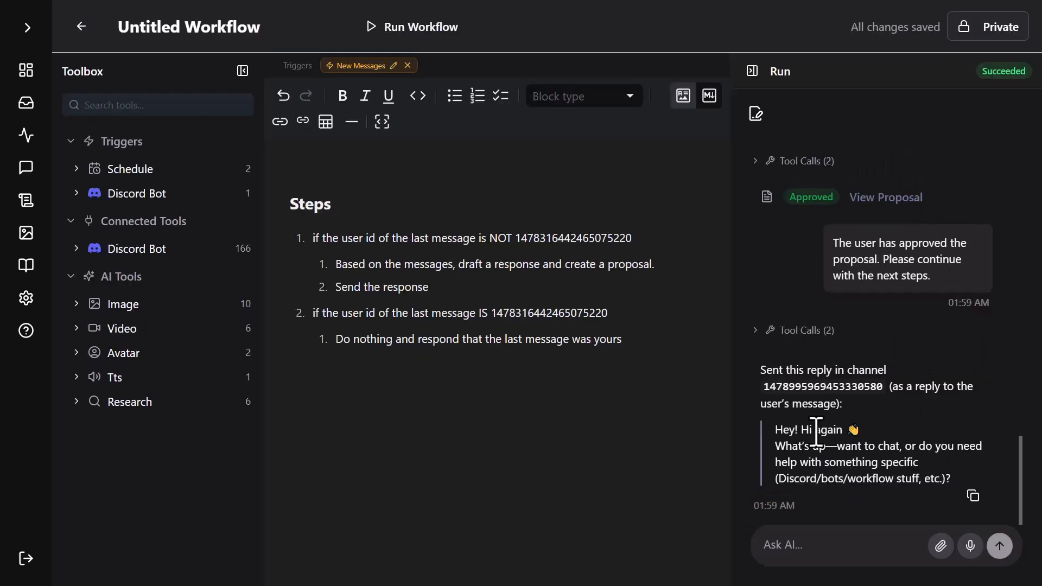
key("F11")
left_click(477, 17)
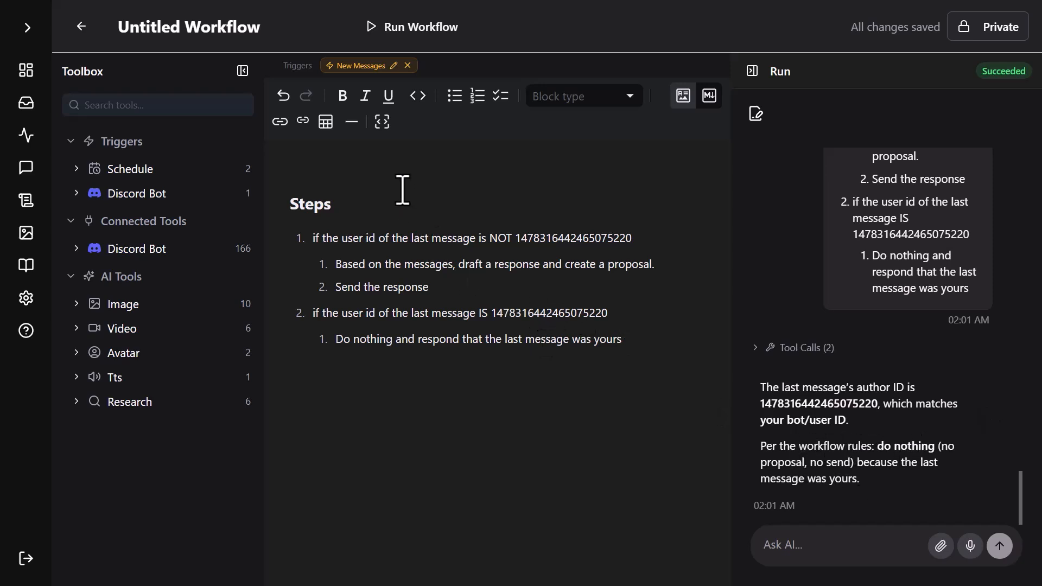
Add a Heading 2 reading "Proposal Template" above the Steps section.
left_click(327, 156)
key("Return")
key("Return")
left_click(319, 202)
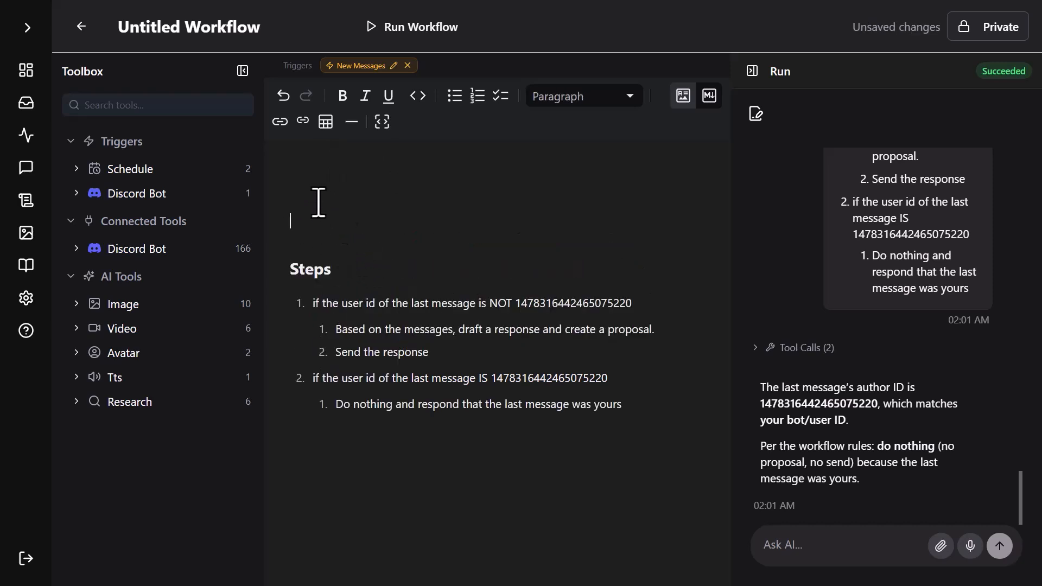
left_click(607, 98)
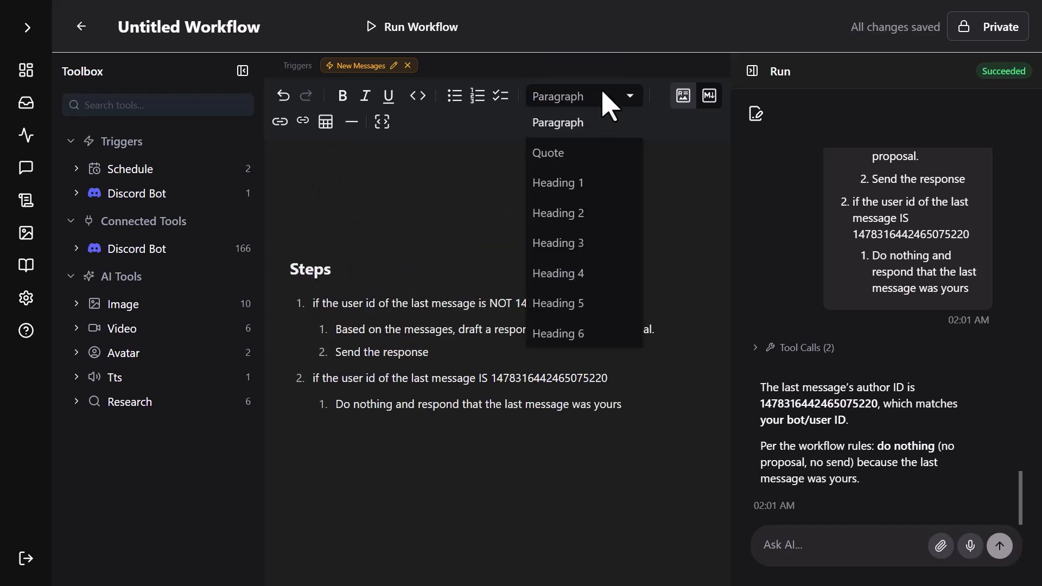
left_click(577, 213)
type("P")
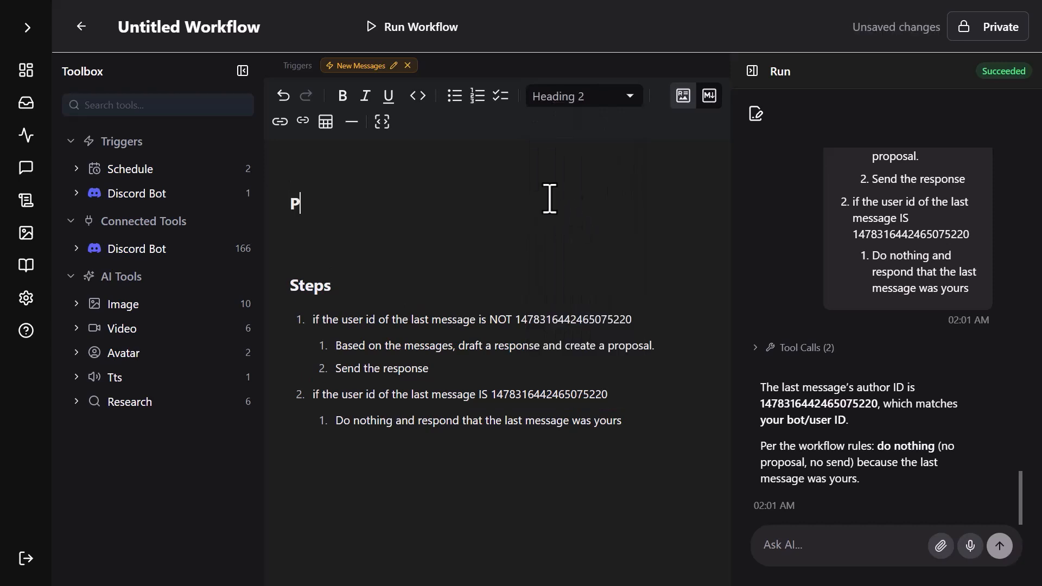
type("roposal Template")
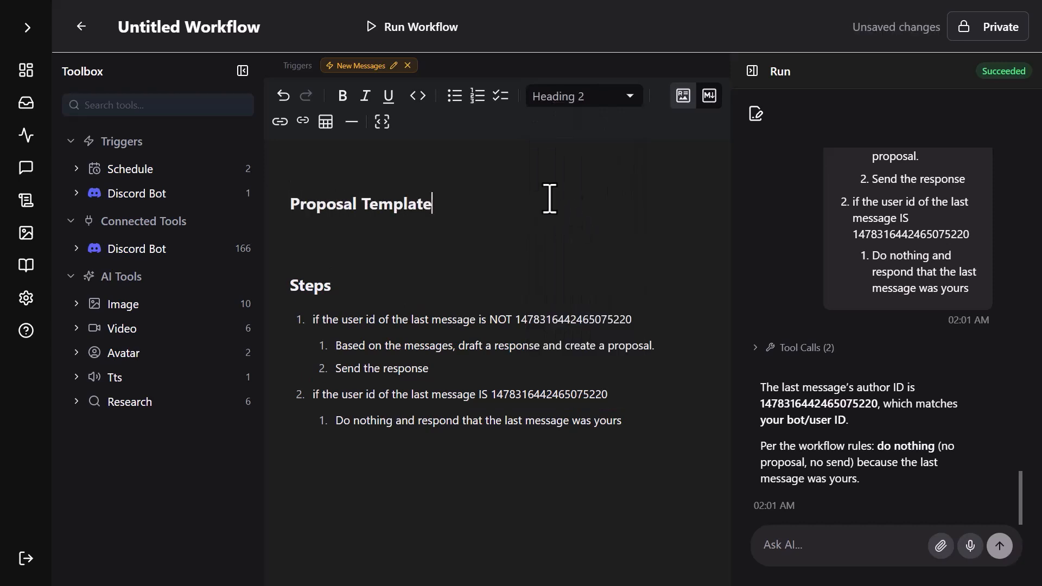
Insert a code block below the Proposal Template heading and begin its first line with "##".
key("Return")
left_click(382, 122)
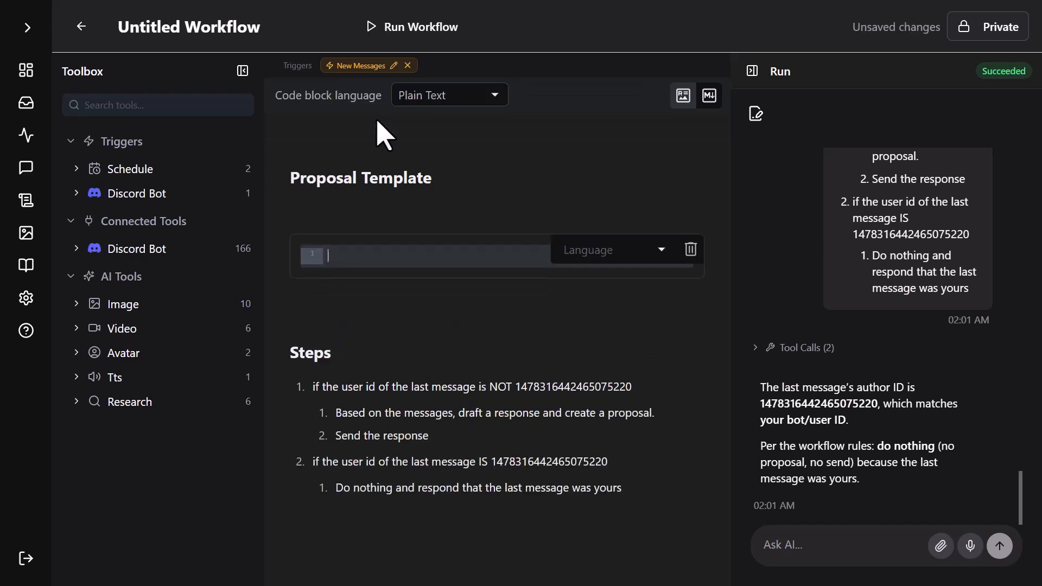
type("##")
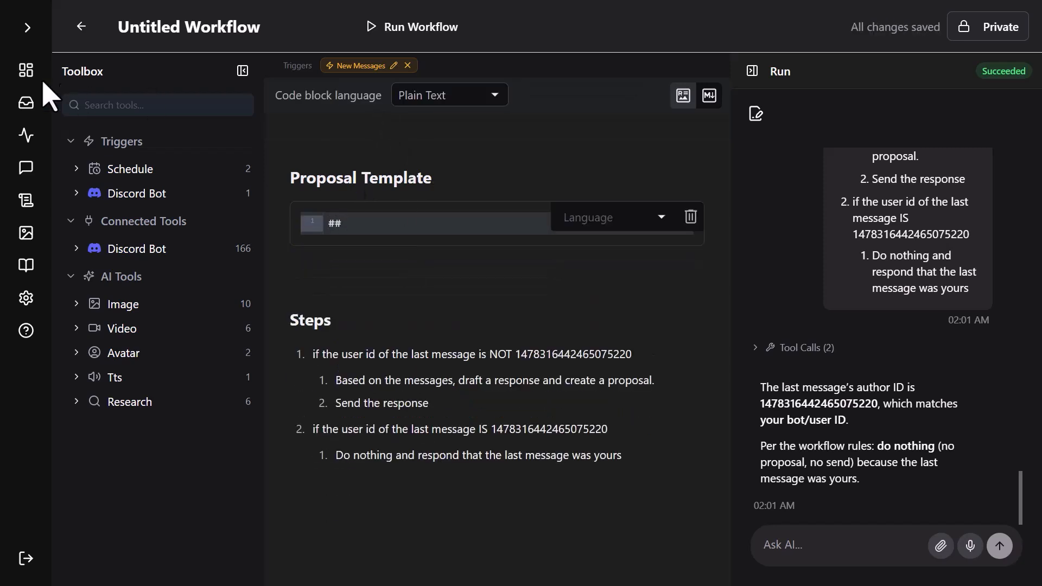
List all proposals in the inbox and examine the content of the most recently approved Discord reply.
left_click(26, 106)
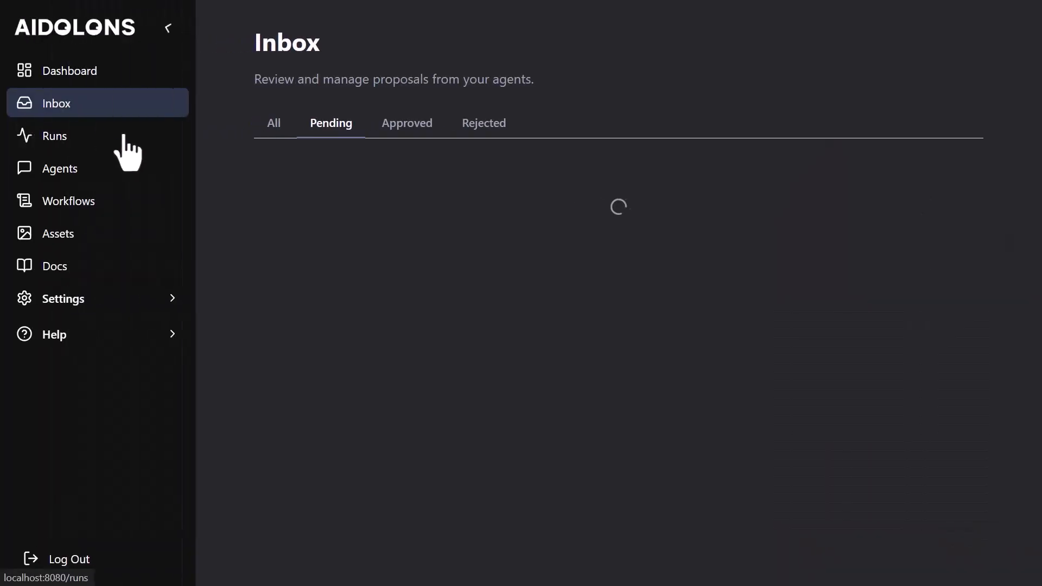
left_click(284, 125)
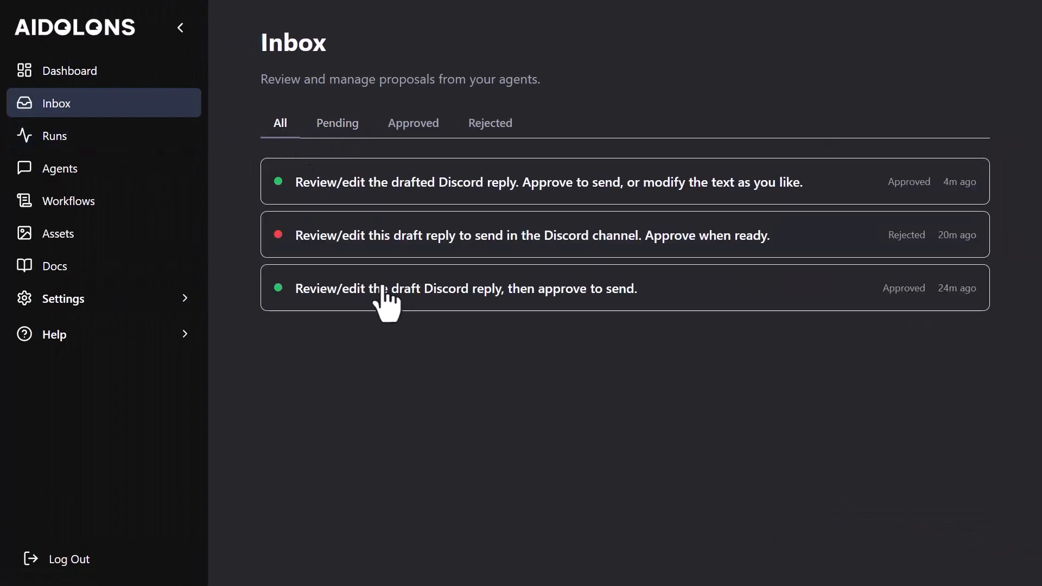
left_click(389, 183)
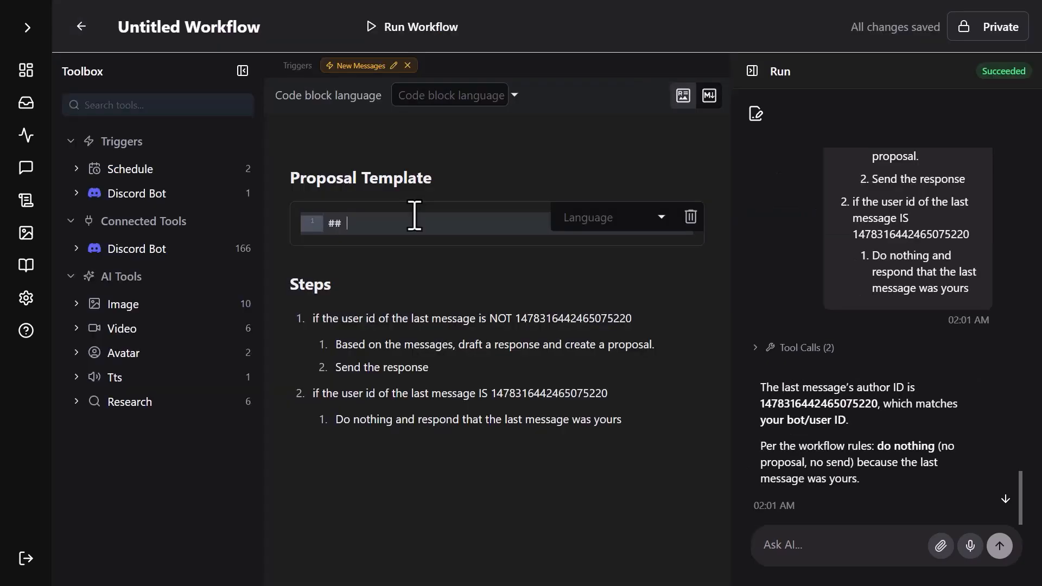
Back in the workflow's code block, complete the heading "## Message History" and add the placeholder "[message history from data]" beneath it.
type("Message History")
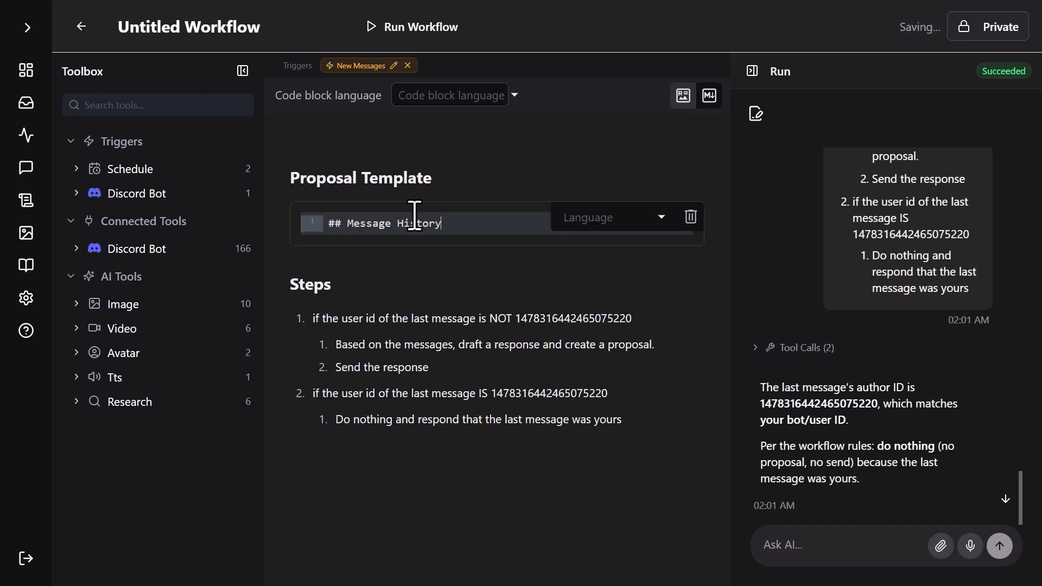
key("Return")
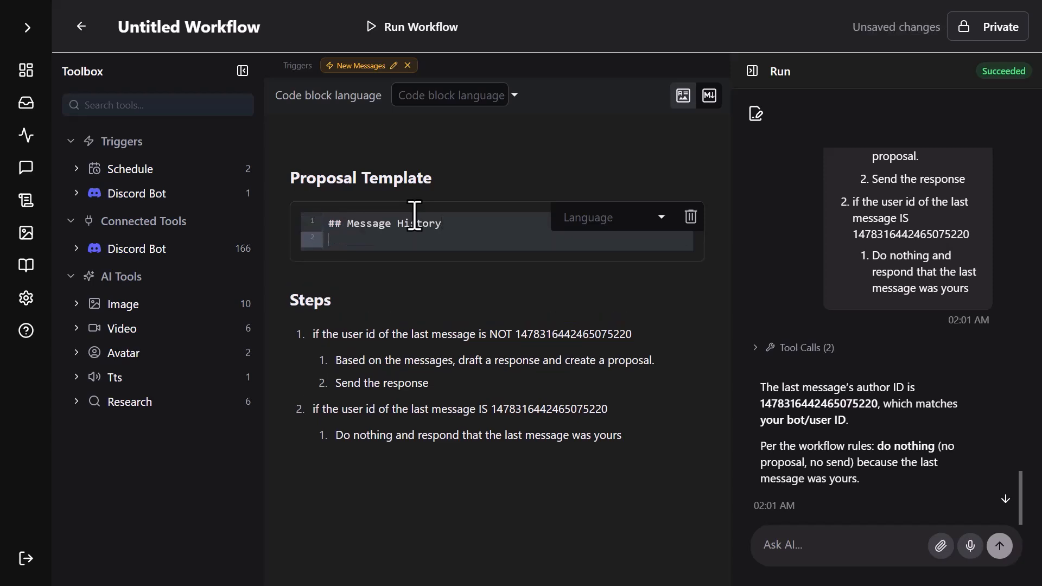
type("[message history from data]")
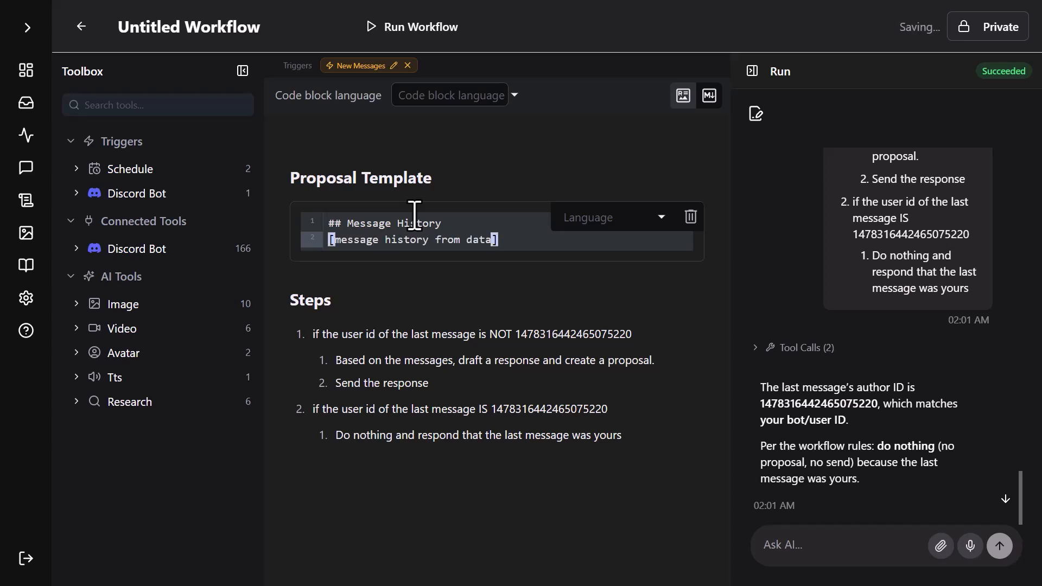
Add a "## New Message(s)" section to the template with the placeholder "[new messages from data]".
key("Return")
key("Return")
type("## New Message()")
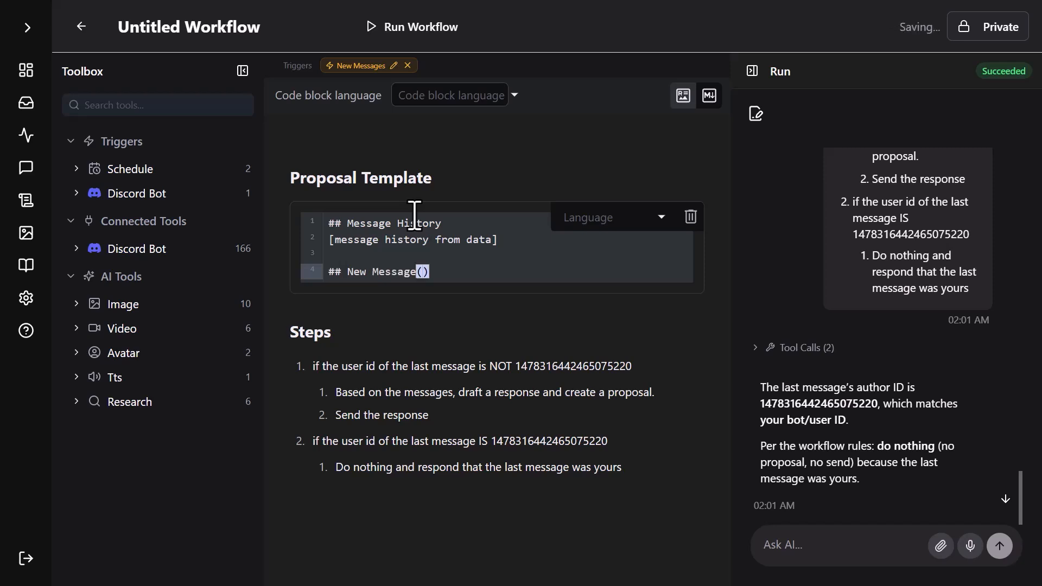
type("s")
key("Return")
type("[new me")
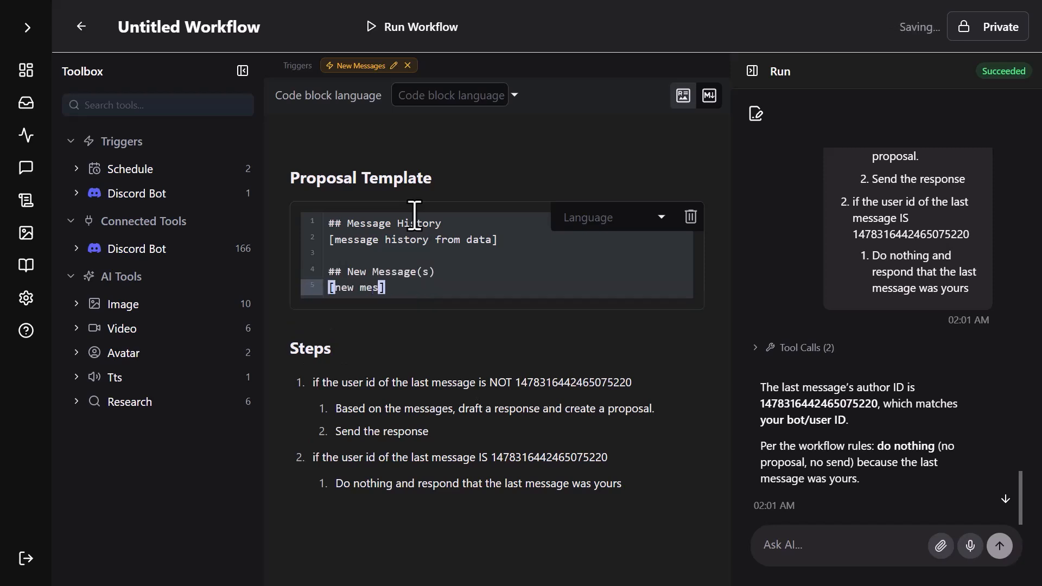
type("ssages from d")
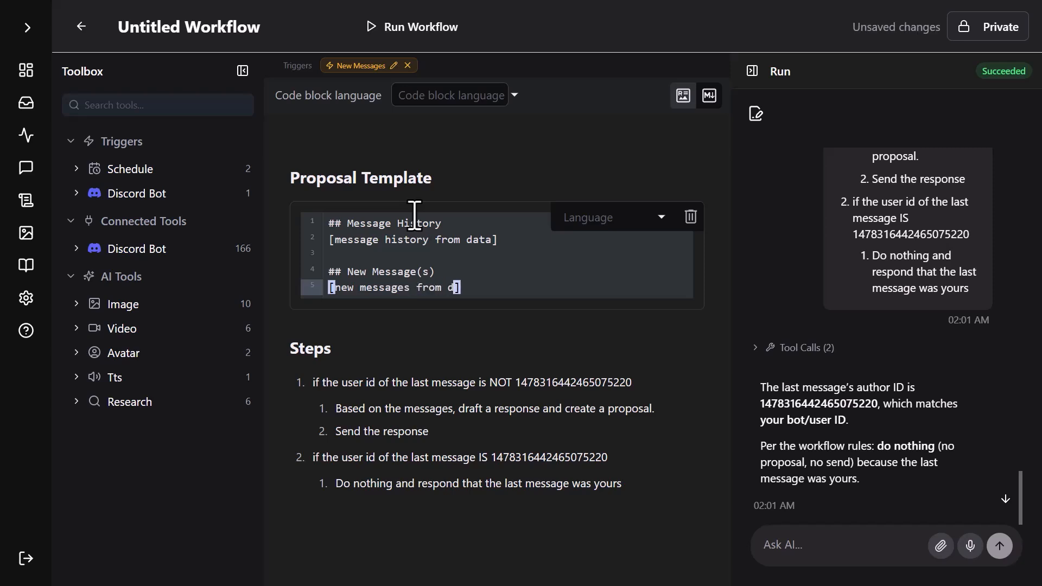
type("ata]")
Add a "## Suggested Response" section to the template with the placeholder "[suggested response]".
key("Return")
key("Return")
type("## ")
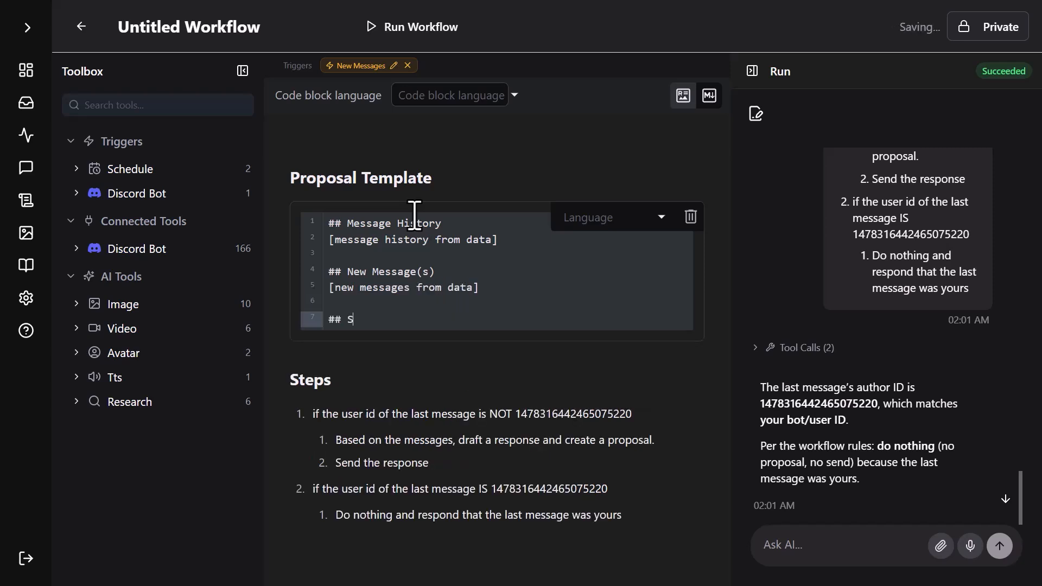
type("Suggested Response")
key("Return")
type("[suggest")
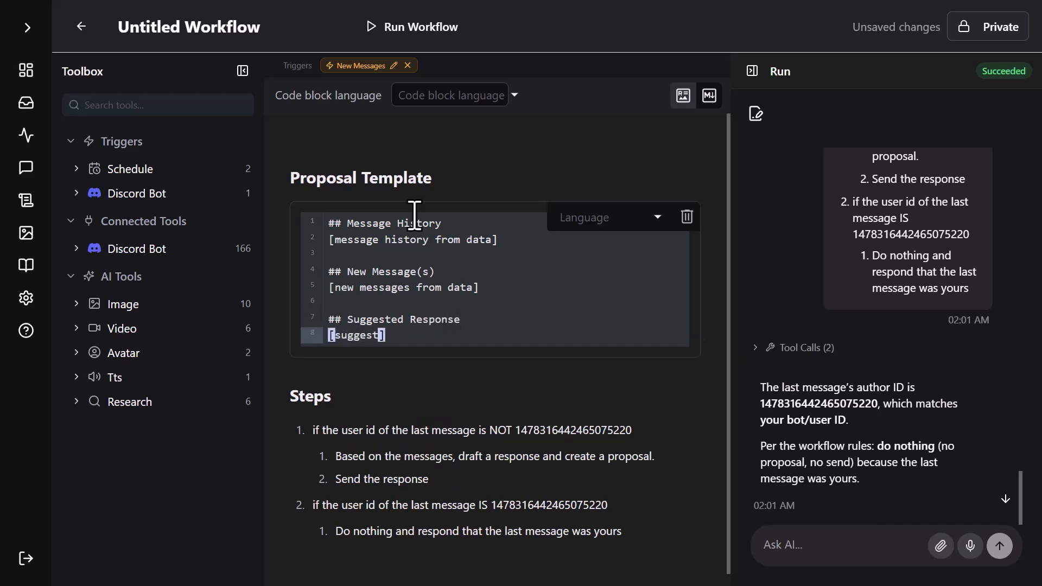
type("response")
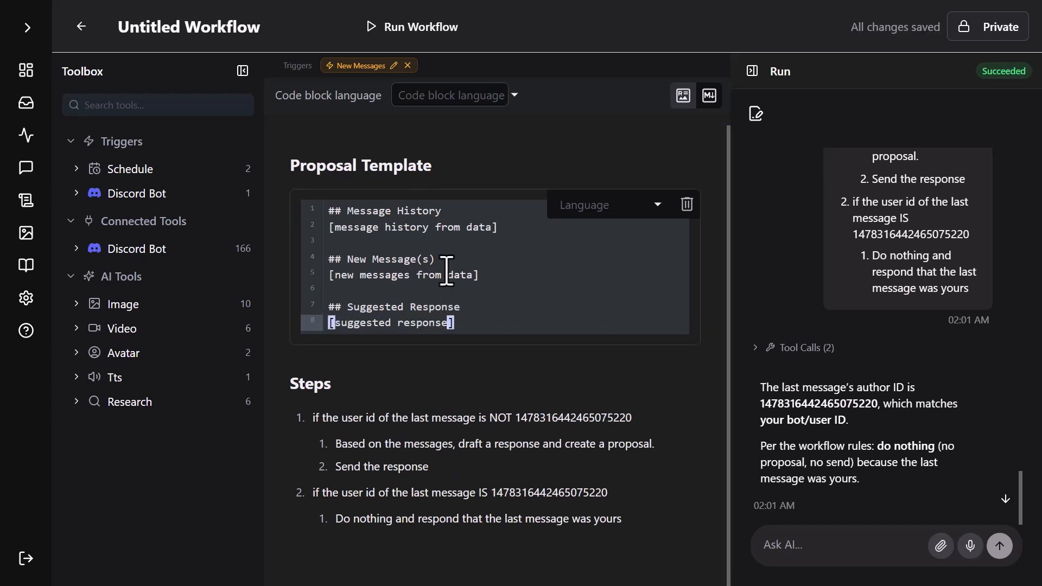
Switch to Discord, send "Tell me about Aidolons" in the discord-demo channel and return to the workflow in Aidolons.
key("F11")
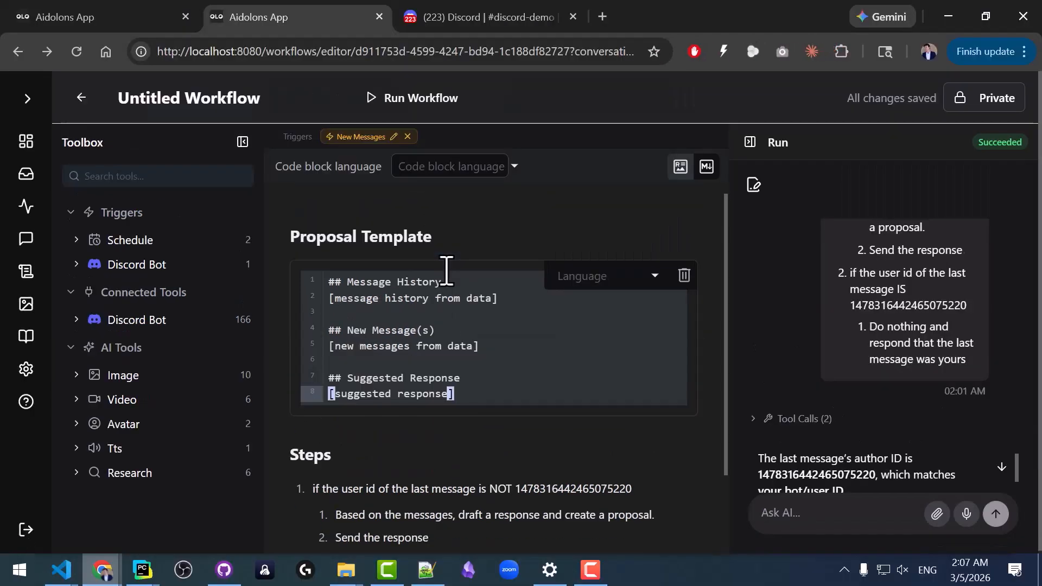
left_click(472, 16)
key("F11")
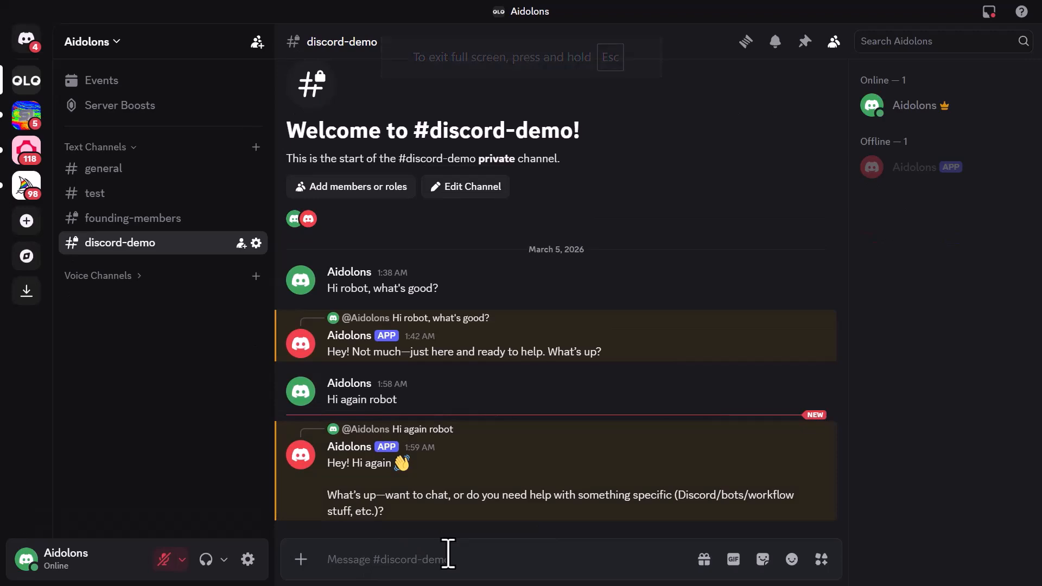
type("Tell me about Aidl")
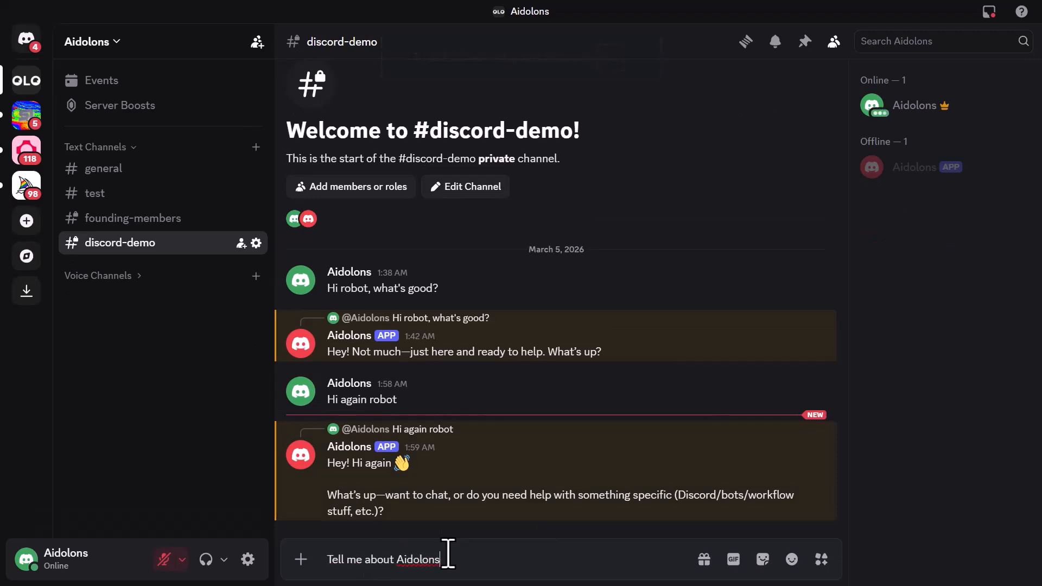
key("Return")
key("F11")
left_click(263, 18)
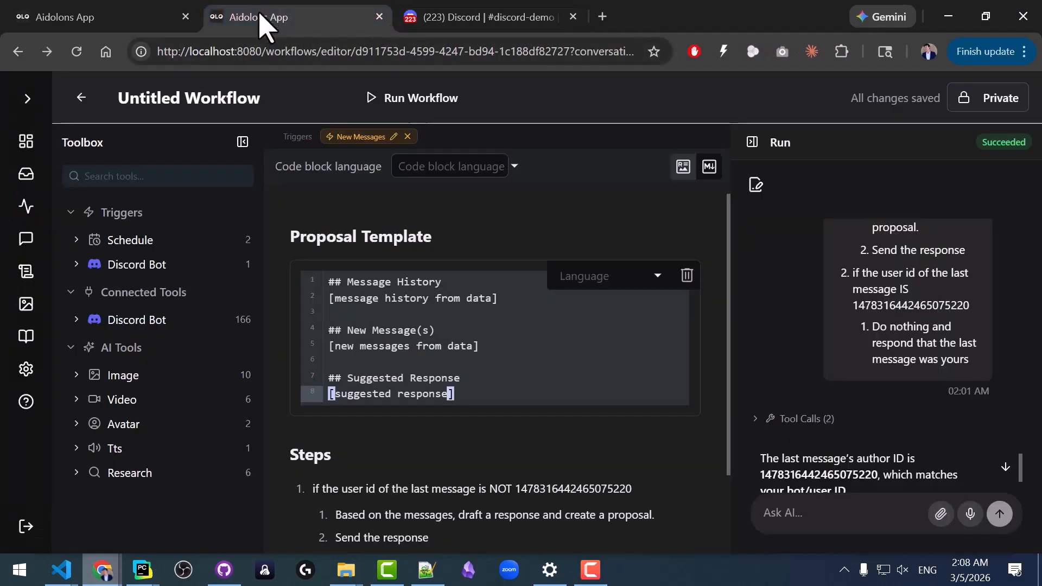
Open the new proposal for review and read its message history, new message and suggested response.
key("F11")
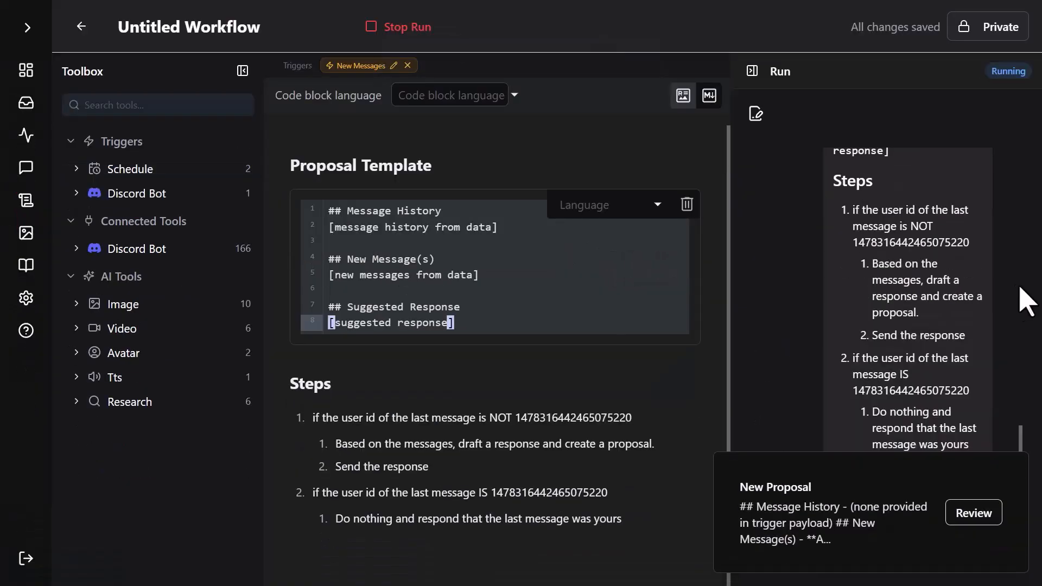
left_click(926, 494)
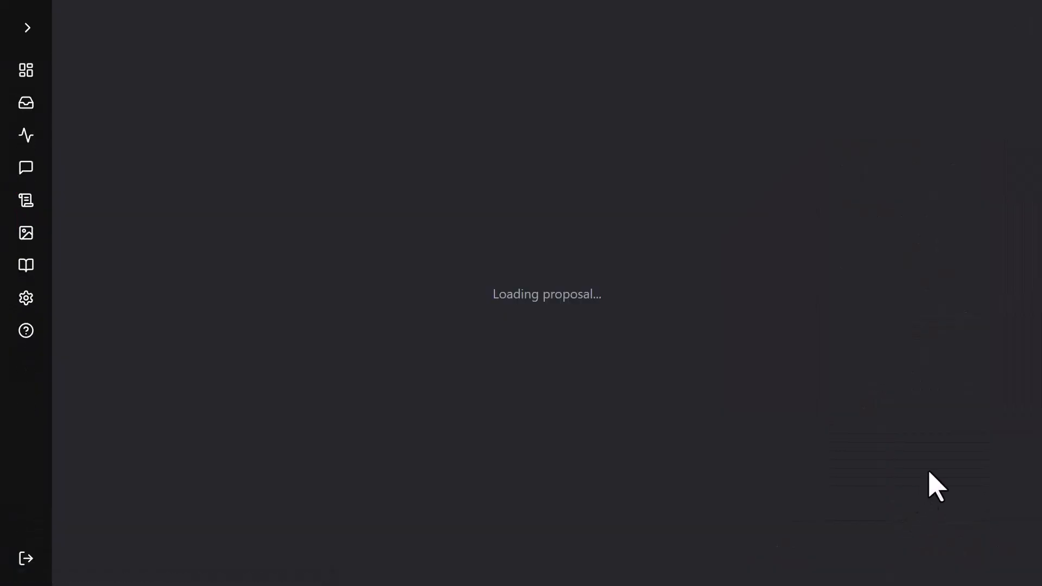
key("F11")
scroll(244, 320, "down", 3)
scroll(242, 319, "up", 3)
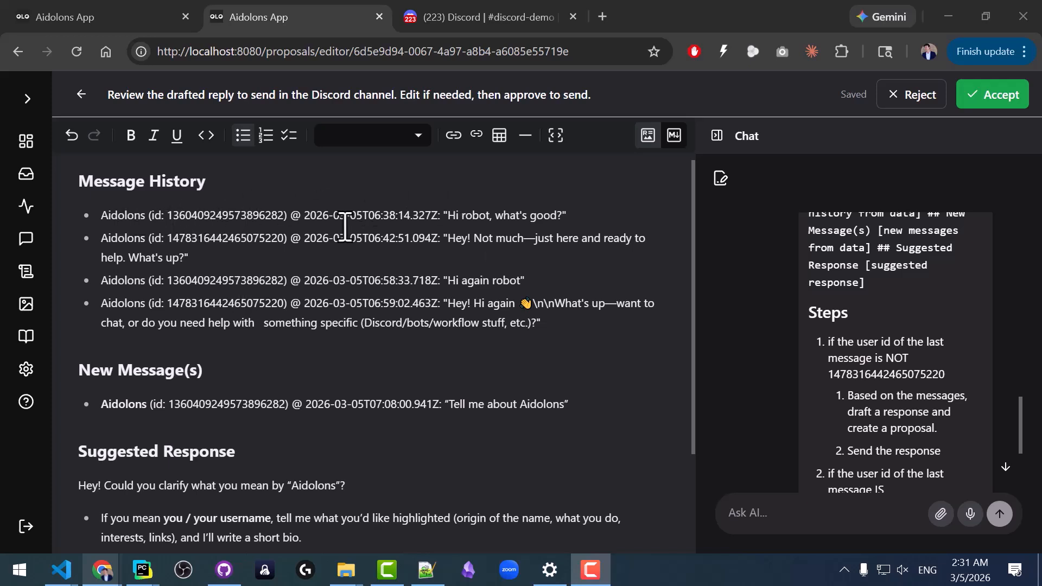
Return to the workflow and replace the placeholder under "## Message History" with "[username]: [message]".
key("alt+Left")
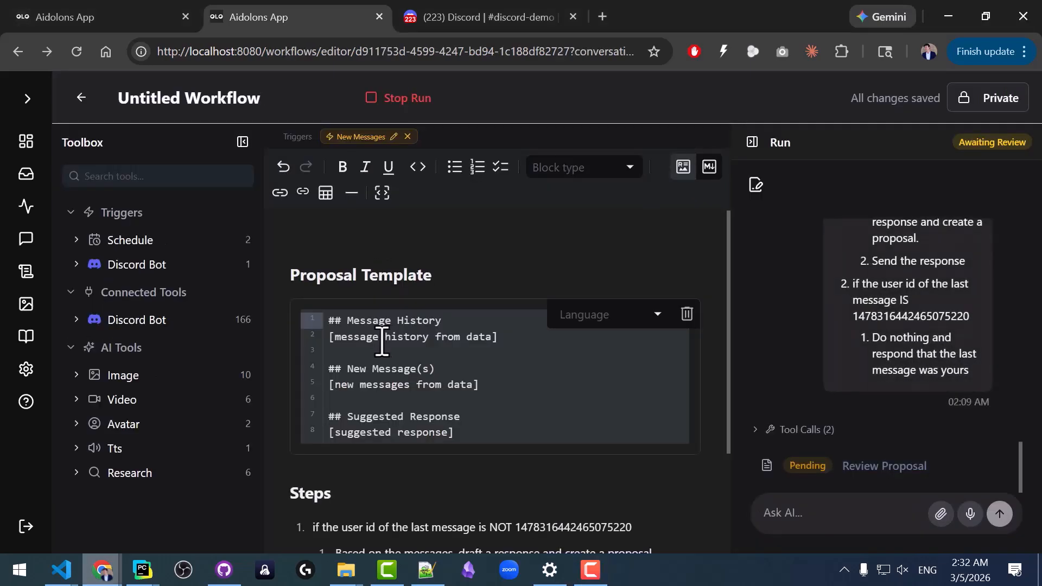
left_click(382, 341)
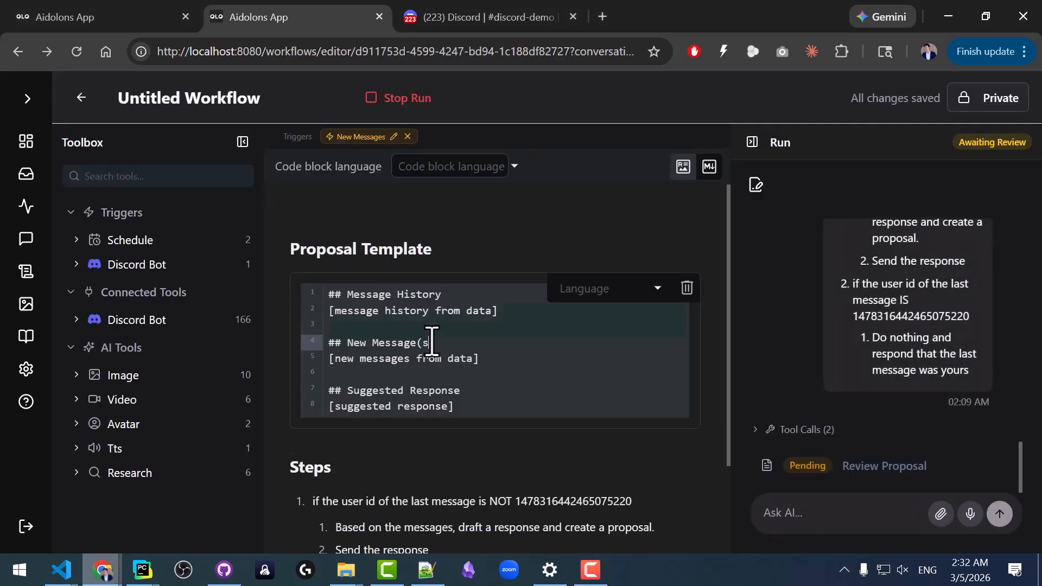
left_click_drag(491, 312, 334, 312)
type("user")
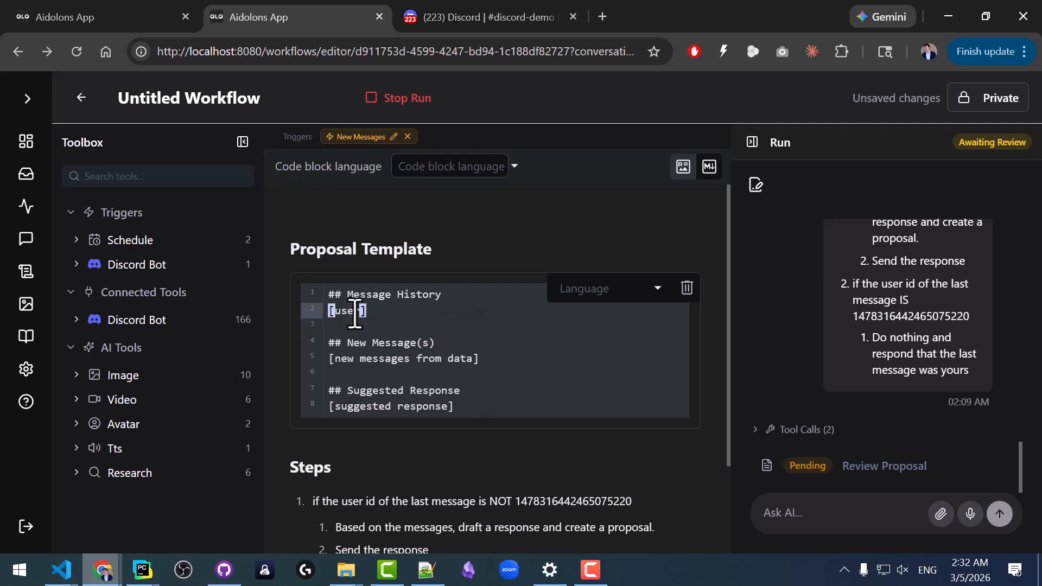
type("name]: [")
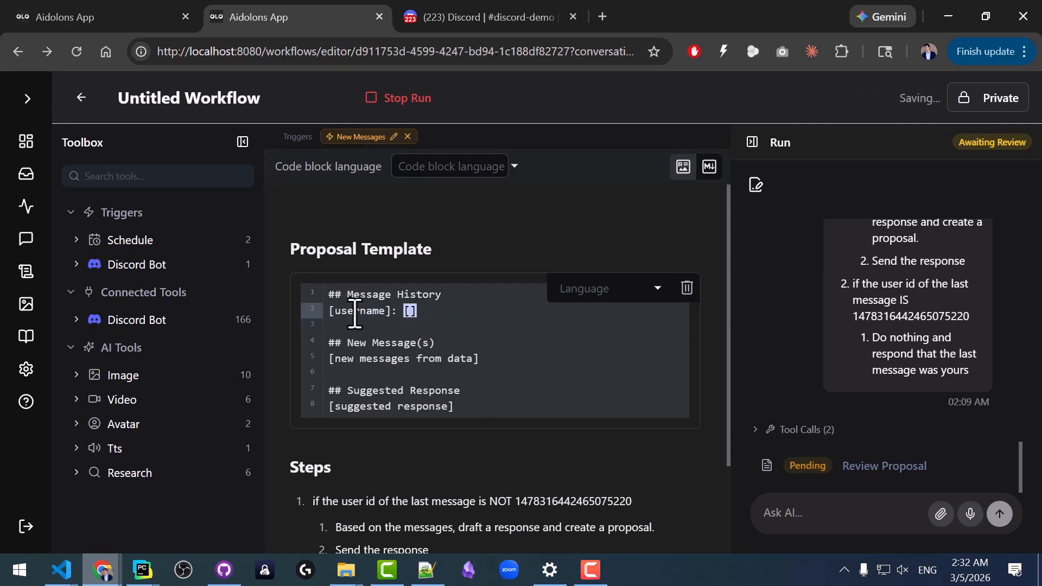
type("message")
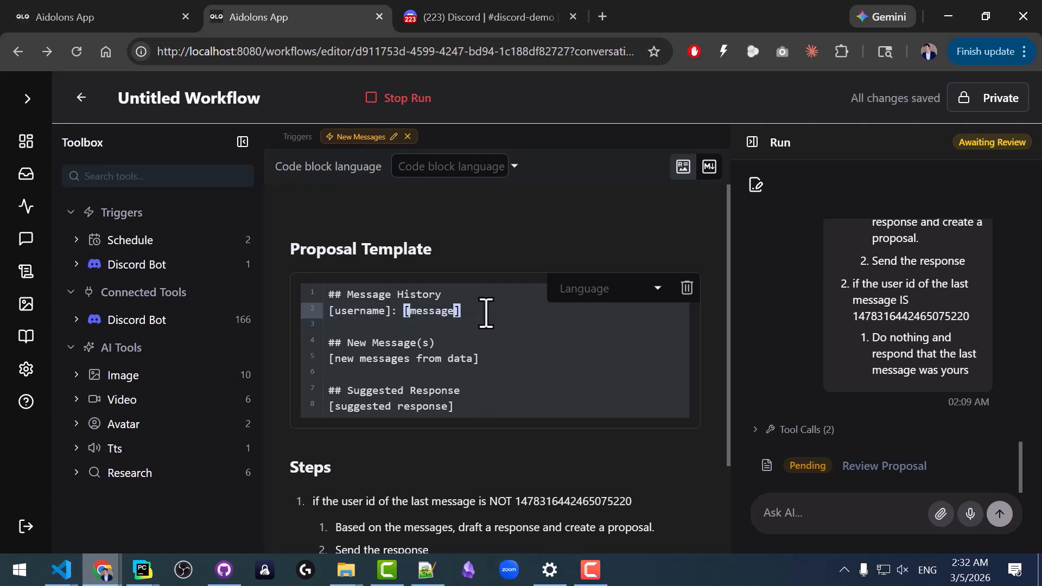
Add a second "[username]: [message]" line and "..." to the message history, and replace the New Message(s) placeholder with "[username]: [message]".
key("Return")
type("[username]: [message]")
key("Return")
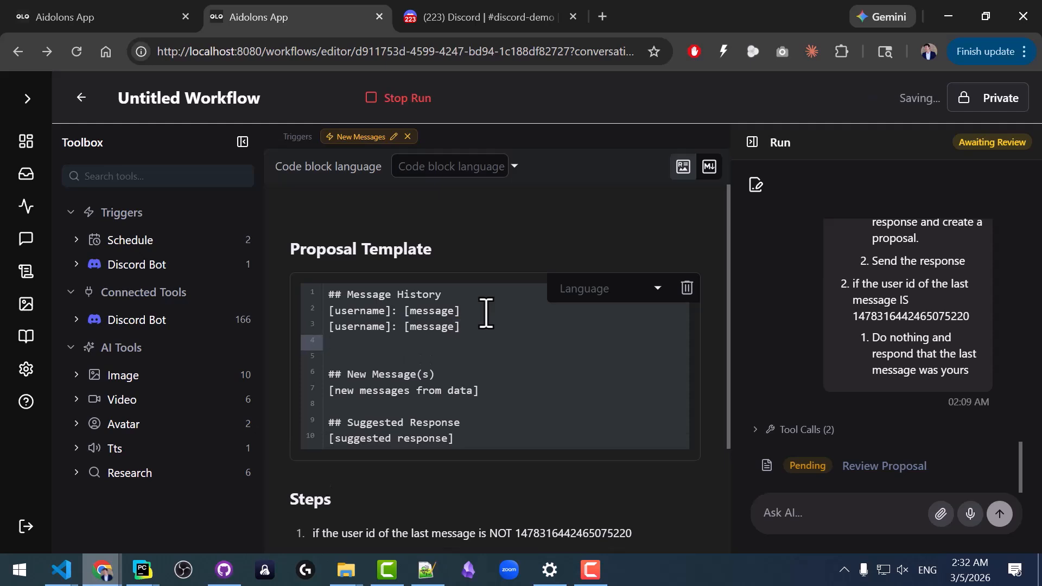
type("...")
left_click(478, 391)
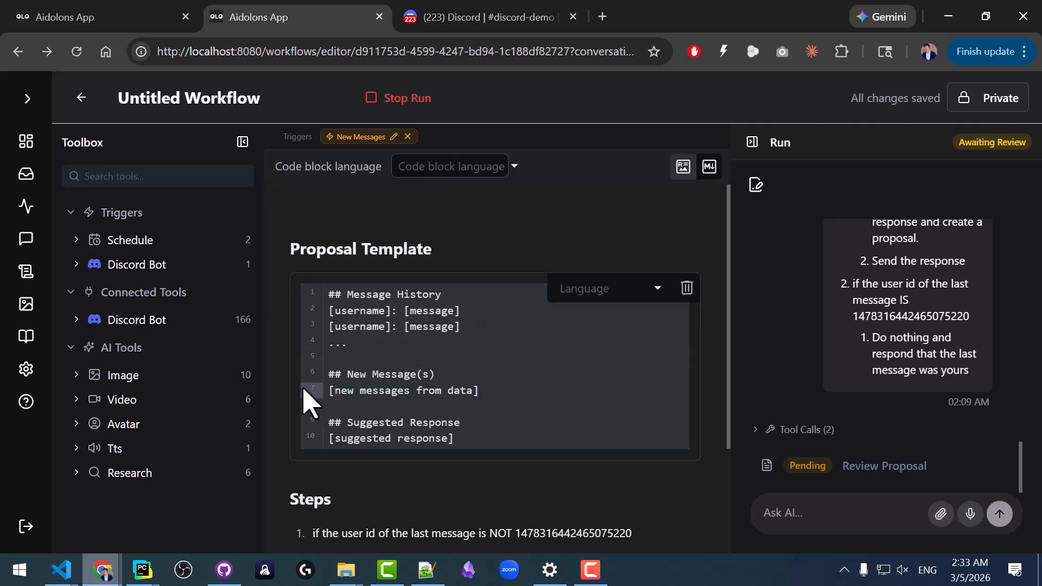
type("[username]: [message]")
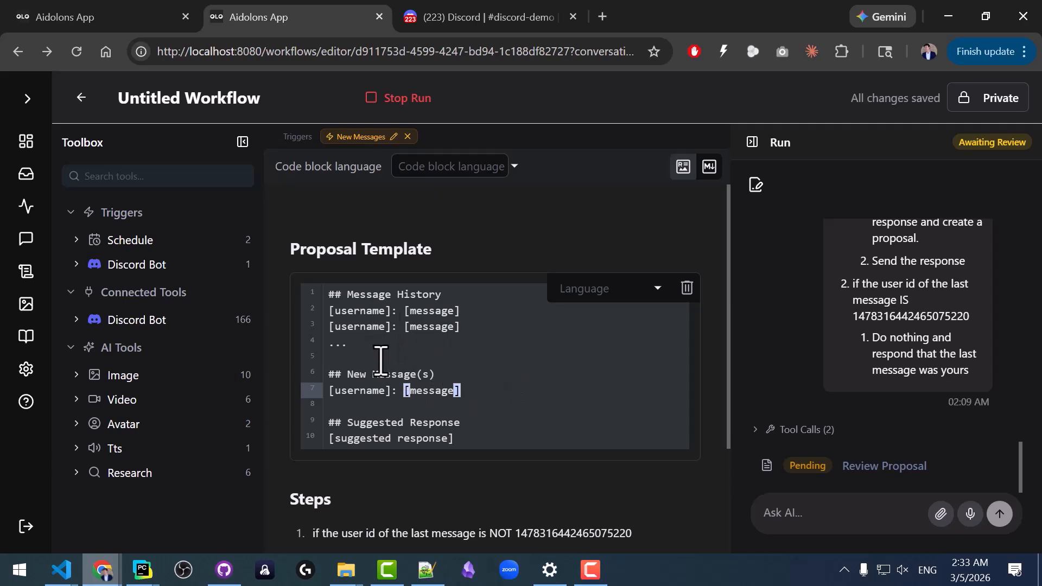
Check the pending proposal's suggested response and create a new document titled "Aidolons Information" in Docs.
left_click(892, 468)
scroll(169, 328, "down", 3)
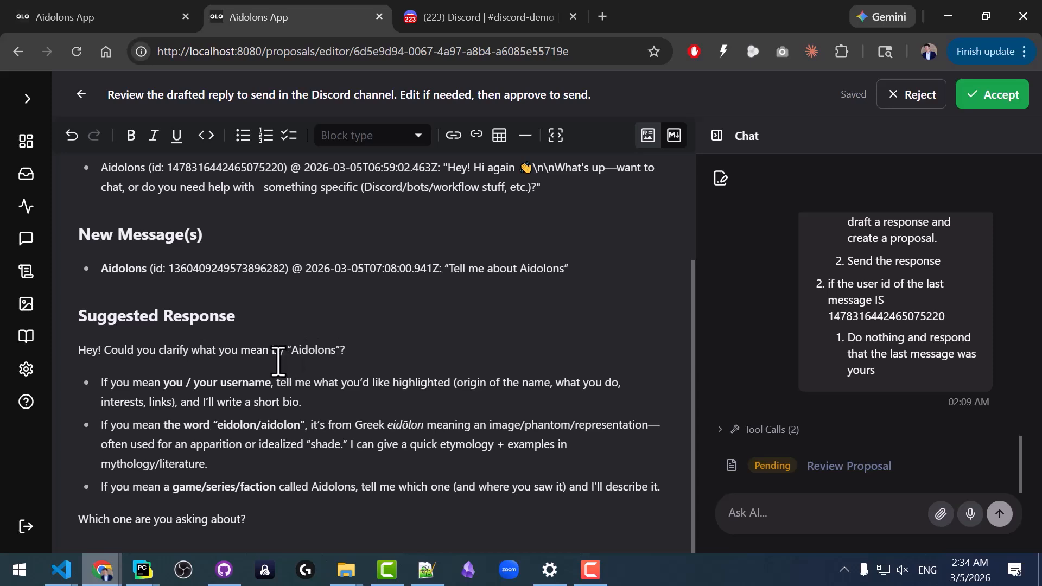
left_click(24, 339)
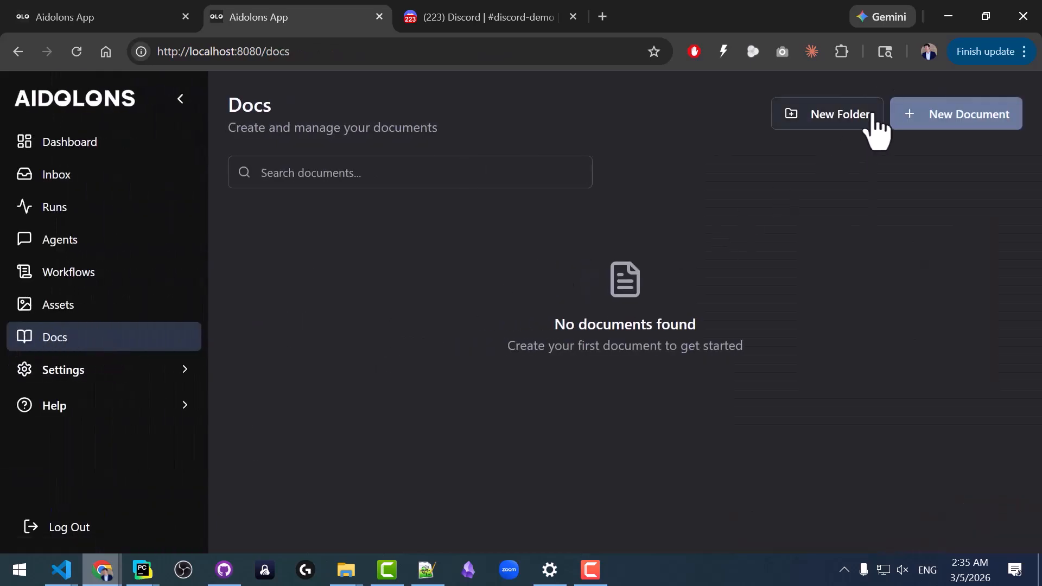
left_click(933, 131)
left_click(236, 97)
key("ctrl+a")
type("Aidolons Information")
key("Return")
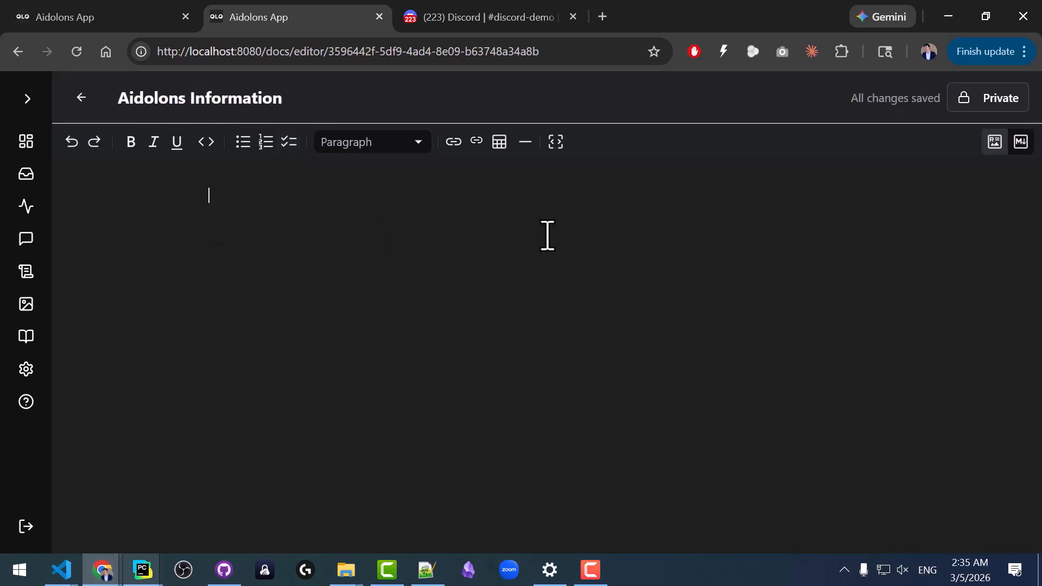
Paste the "What Is Aidolons — Product Reference" text into the document in Markdown source mode.
left_click(1020, 142)
left_click(349, 169)
key("ctrl+v")
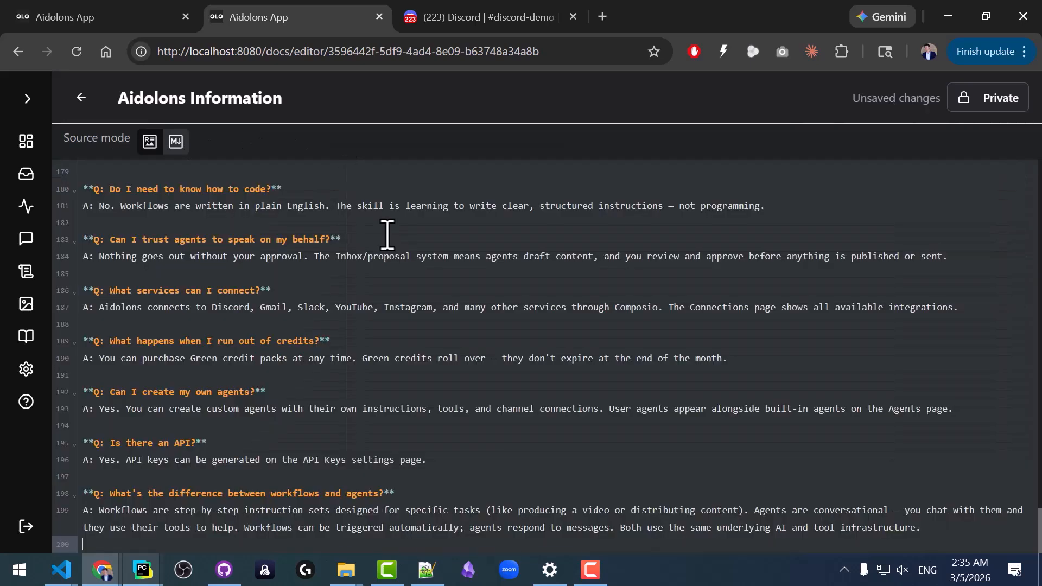
key("ctrl+Home")
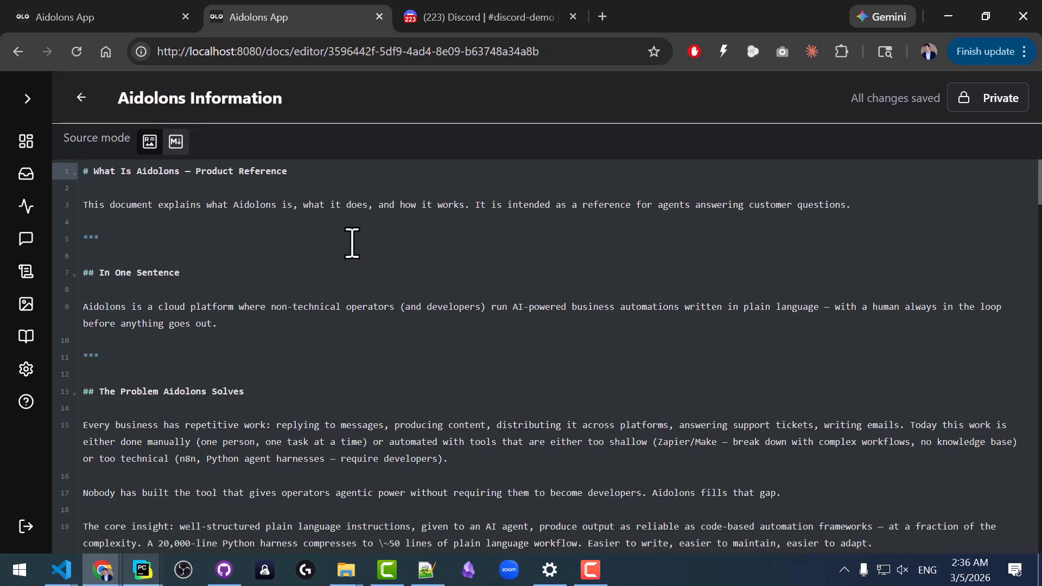
Show the document as formatted text and look through its sections down to Common Customer Questions.
left_click(176, 142)
scroll(304, 310, "down", 20)
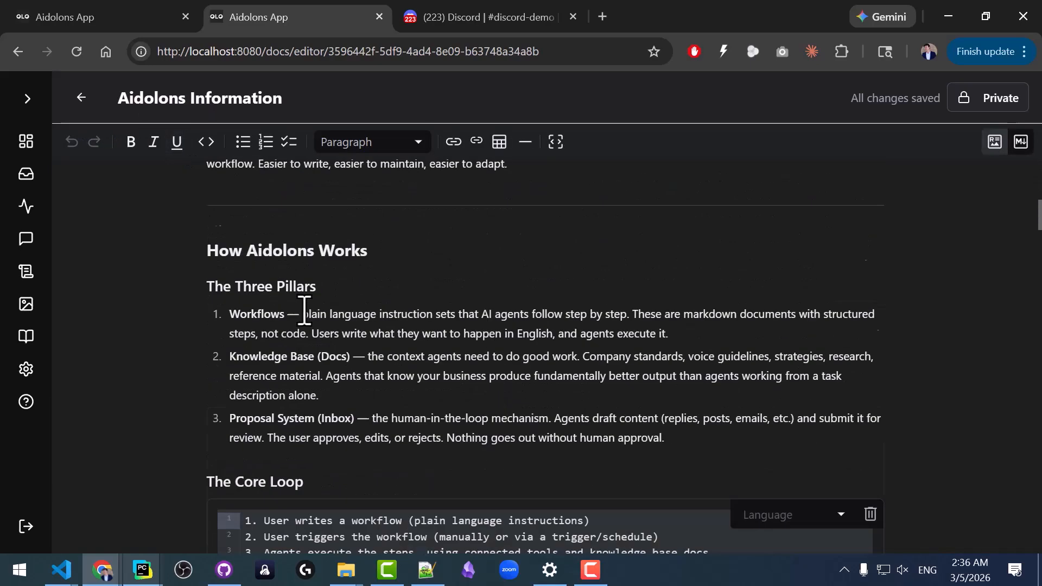
scroll(304, 310, "down", 15)
scroll(311, 312, "down", 20)
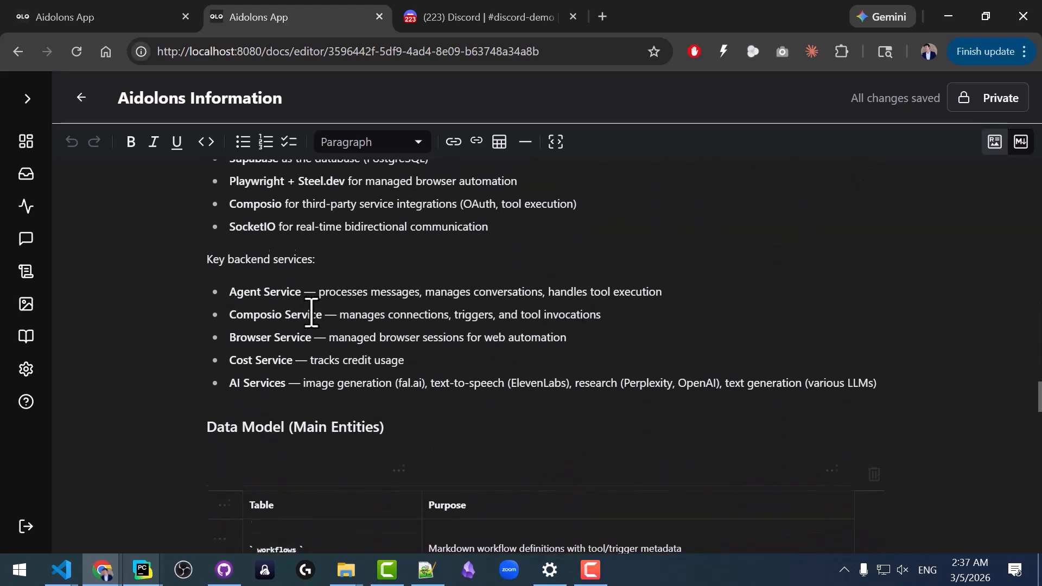
scroll(316, 317, "down", 3)
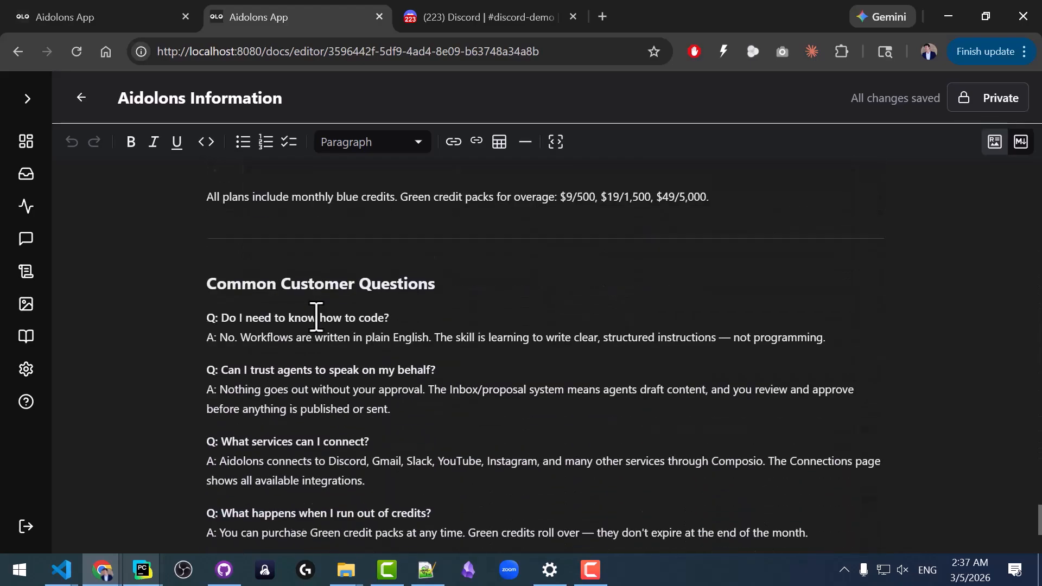
Go back to the pending Discord reply proposal and reject it.
key("alt+Left")
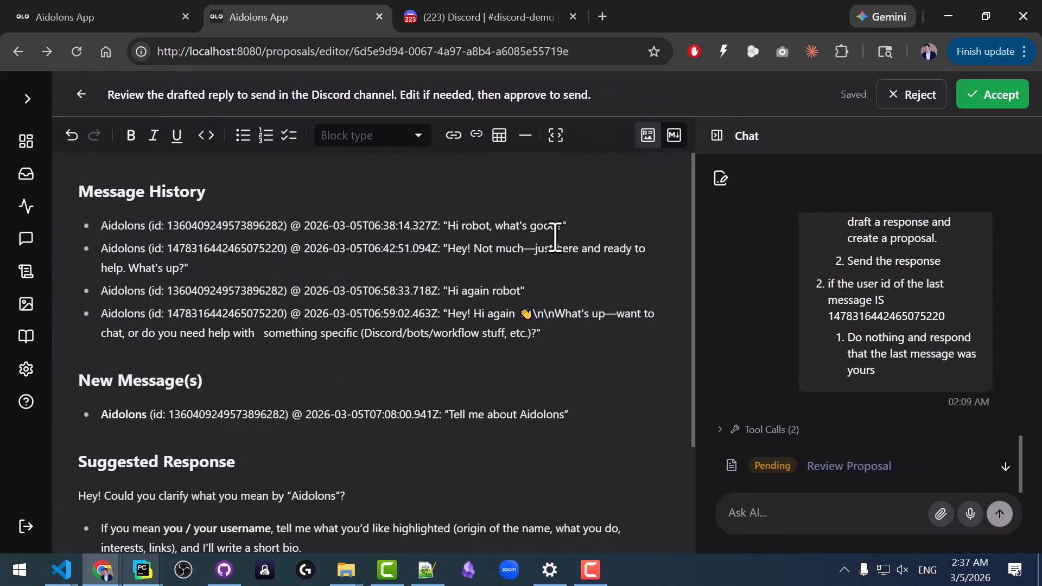
left_click(909, 98)
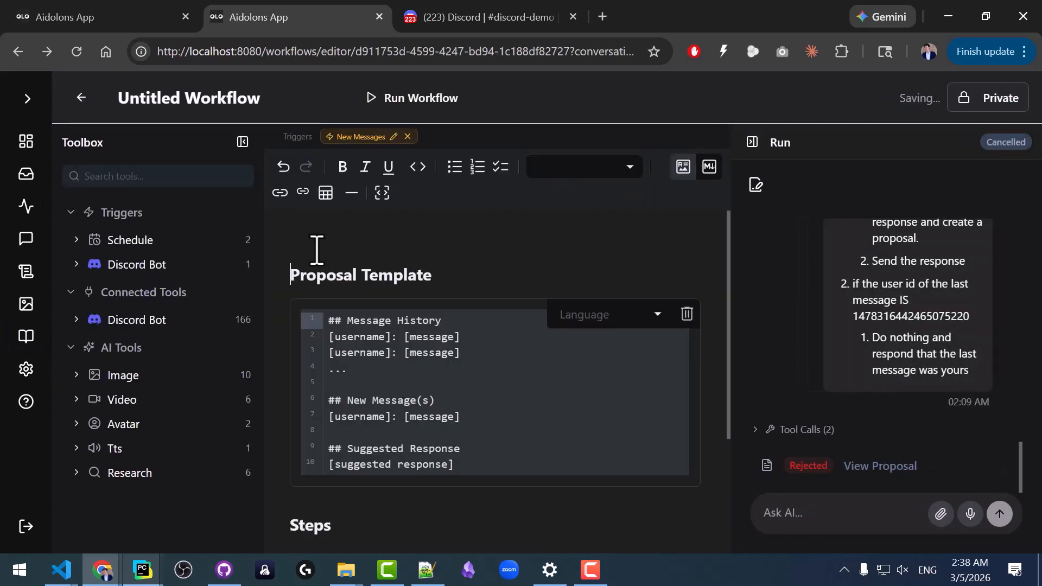
Add a Heading 2 "Read First" above the Proposal Template section of the workflow.
key("Return")
left_click(584, 167)
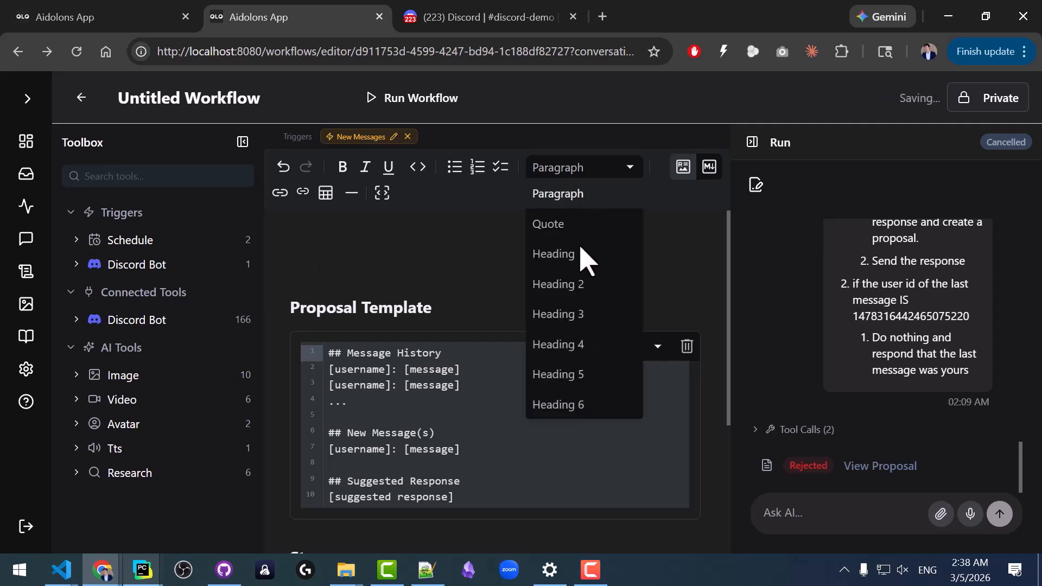
left_click(585, 292)
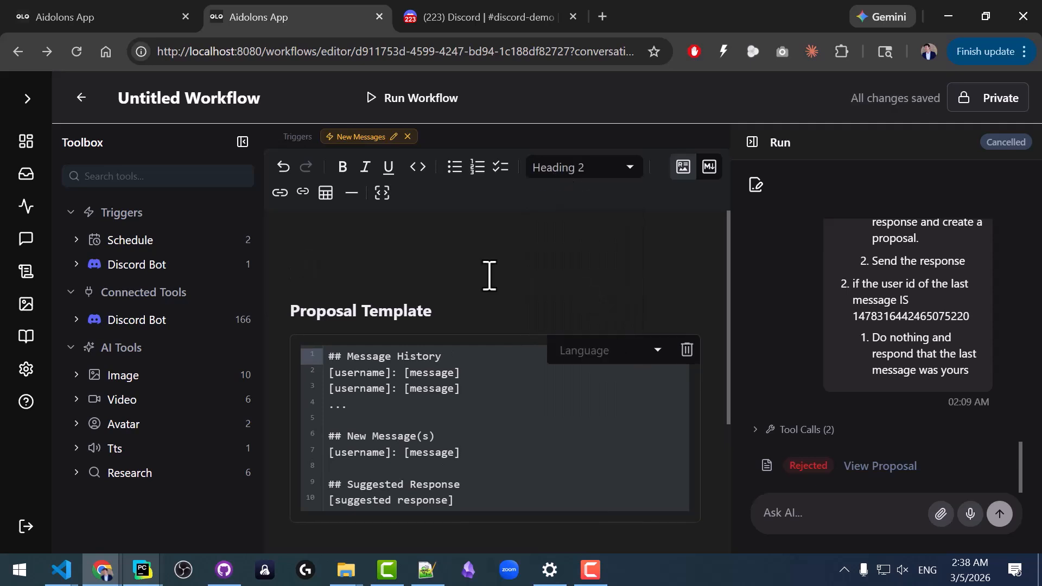
type("Read Fuir")
key("BackSpace")
key("BackSpace")
key("BackSpace")
type("irst")
Insert a link to the "Aidolons Information" document beneath the "Read First" heading.
key("Return")
type("[[")
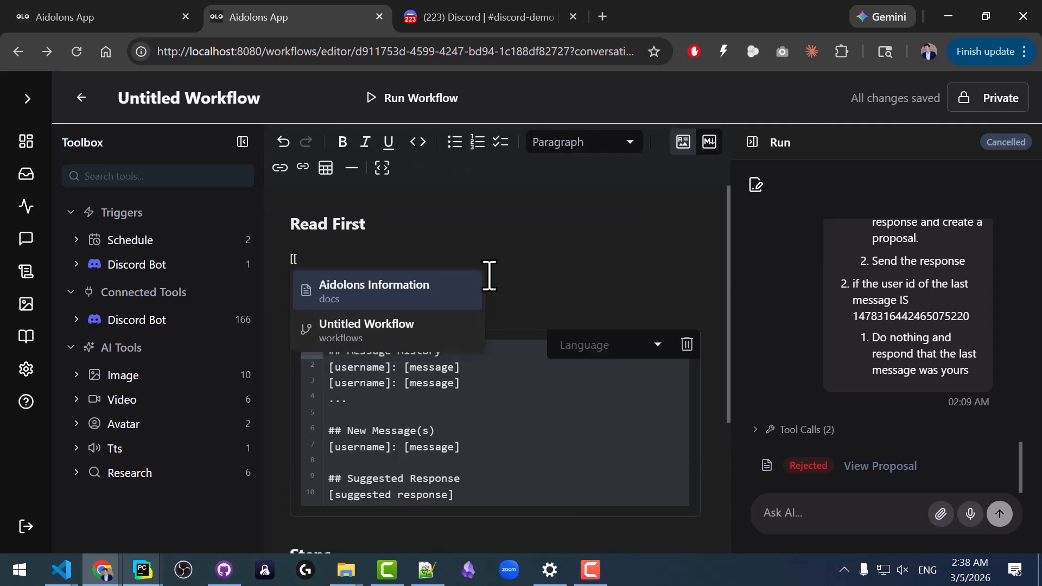
left_click(396, 297)
Rename the workflow to "Respond to Discord".
left_click(216, 98)
triple_click(219, 98)
type("Respond to Discord")
key("Return")
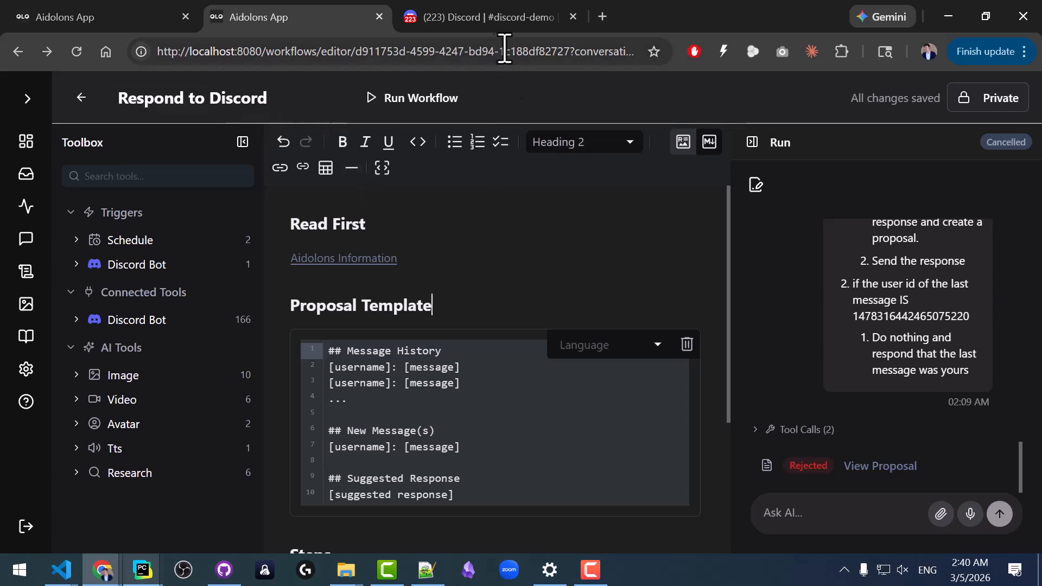
Switch to Discord, send "Tell me about Aidolons" in the discord-demo channel again and return to the Aidolons workflow.
left_click(487, 19)
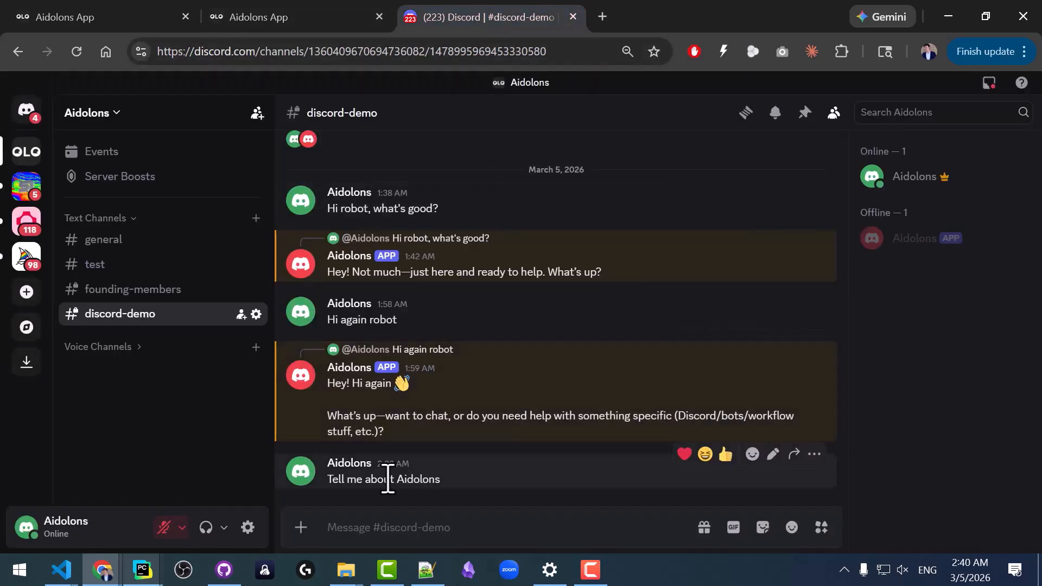
left_click(389, 531)
type("Tell me about Aidolons")
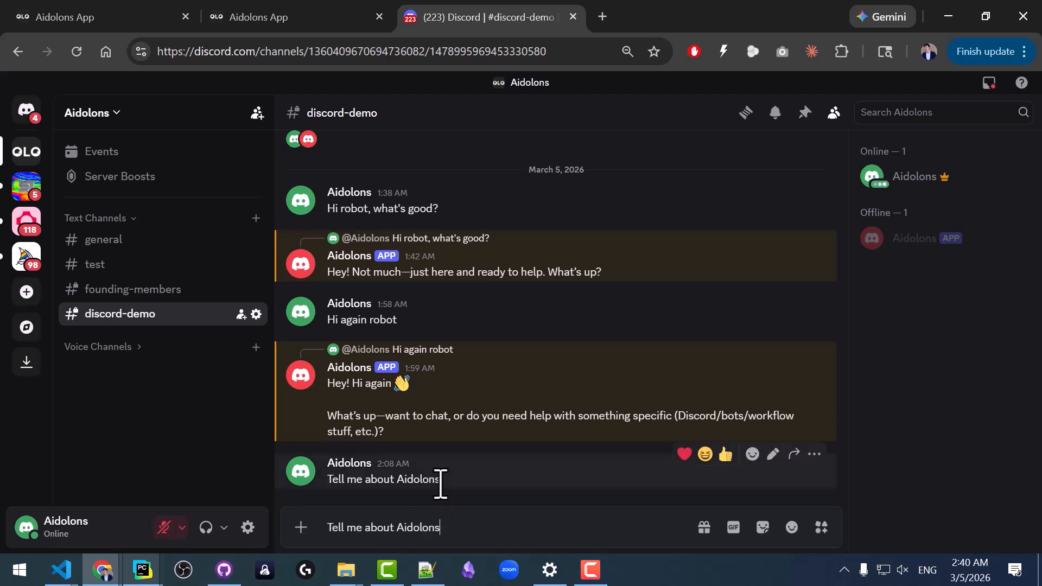
key("Return")
left_click(255, 21)
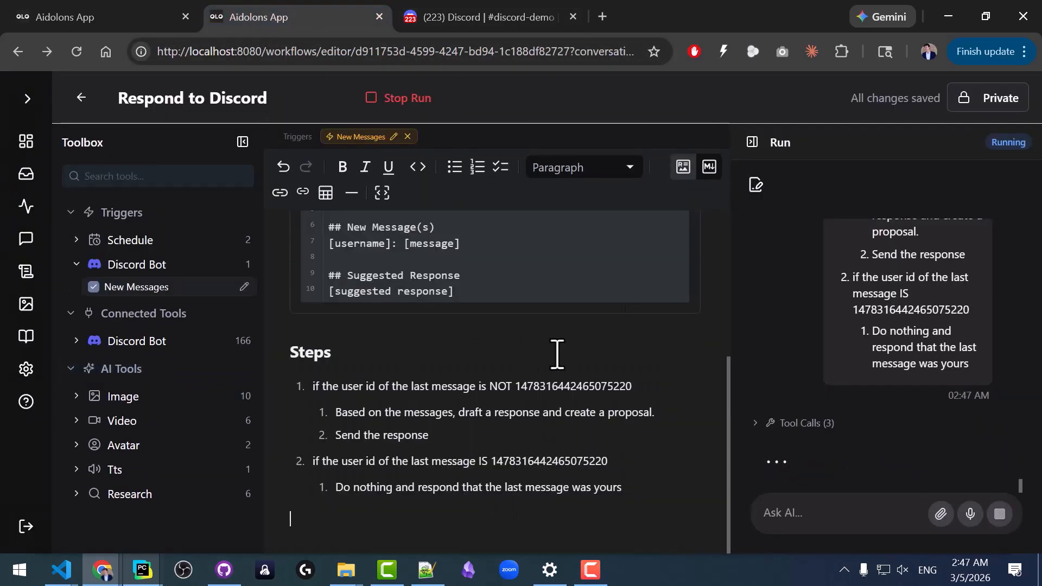
Open the newly drafted proposal and read its message history and suggested response to the end.
left_click(970, 483)
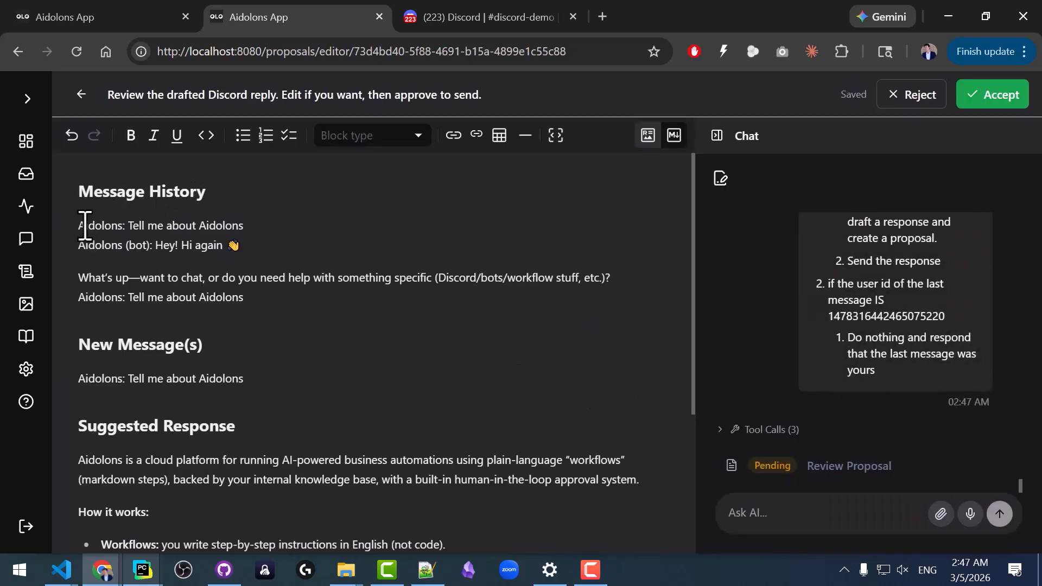
scroll(209, 345, "down", 2)
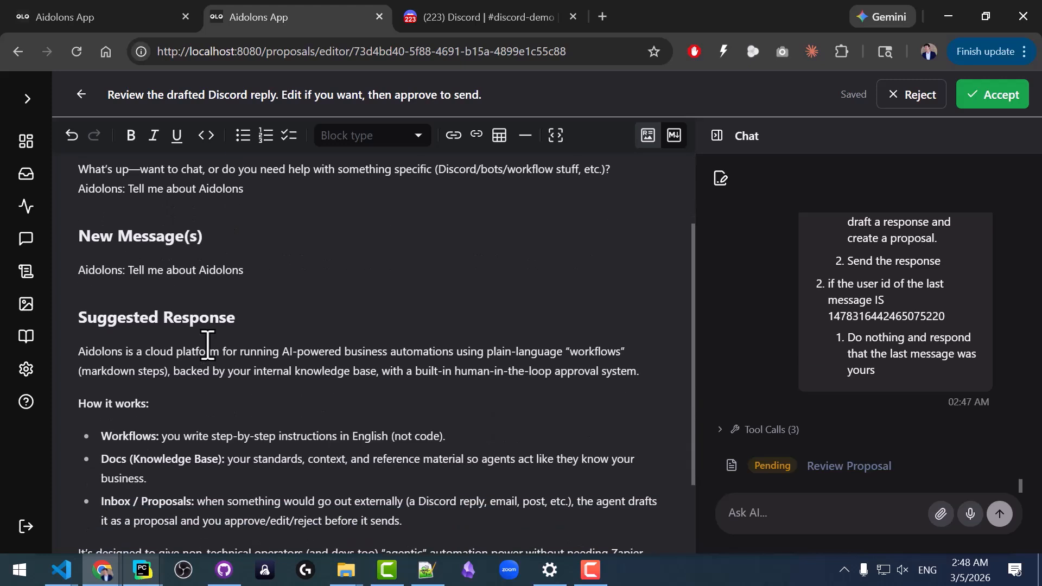
scroll(223, 372, "down", 1)
scroll(224, 374, "down", 1)
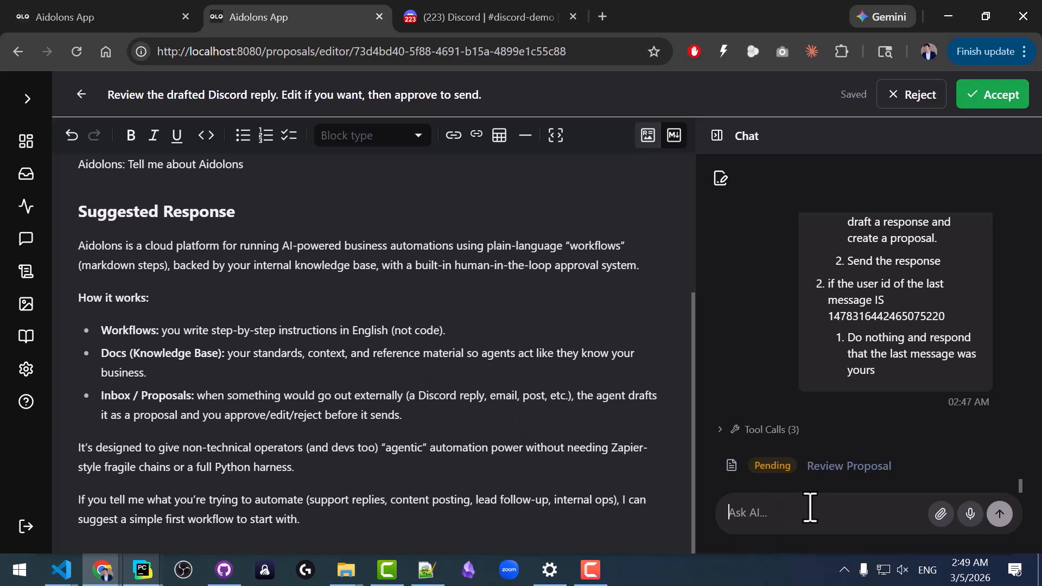
Ask the AI in the proposal's chat to "make the response 10% shorter" and accept the revised proposal.
type("make the")
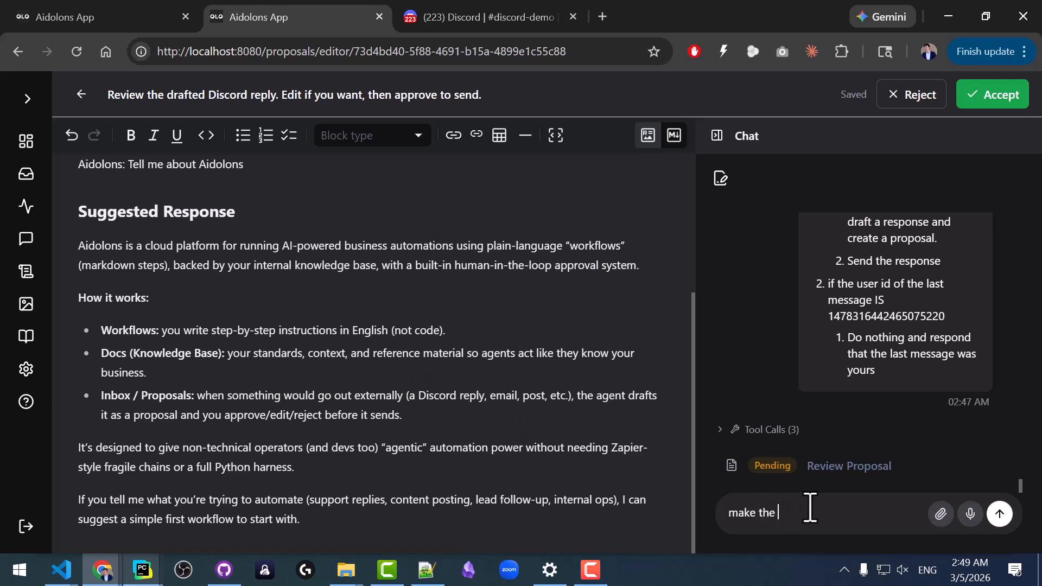
type(" response 10% shorter")
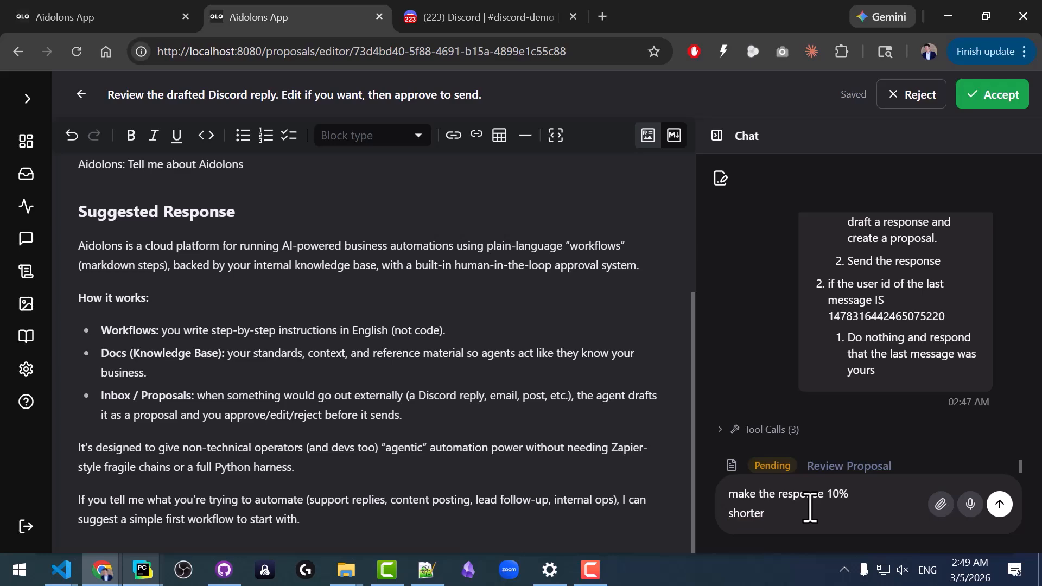
key("Return")
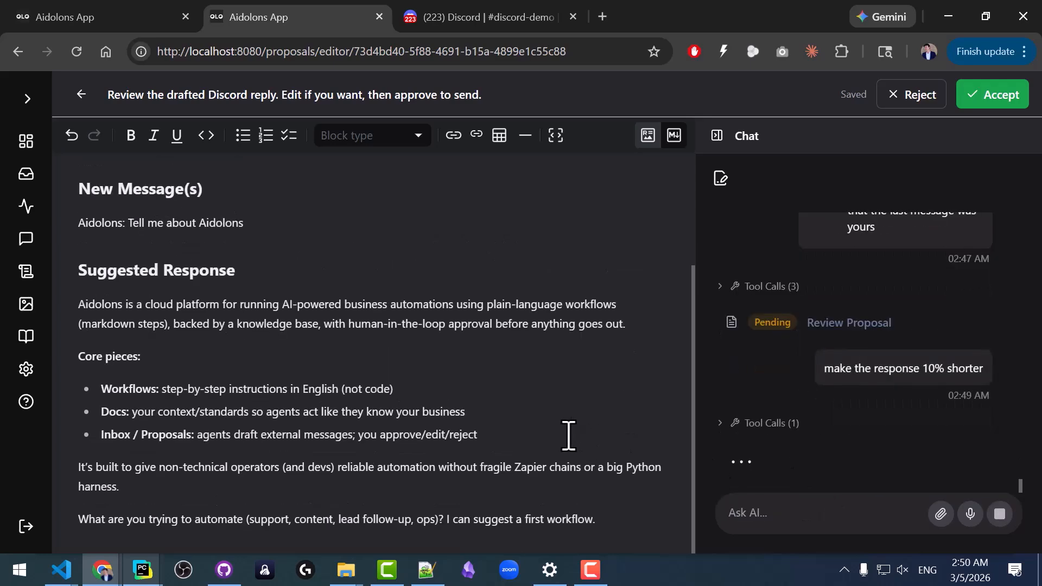
left_click(1001, 95)
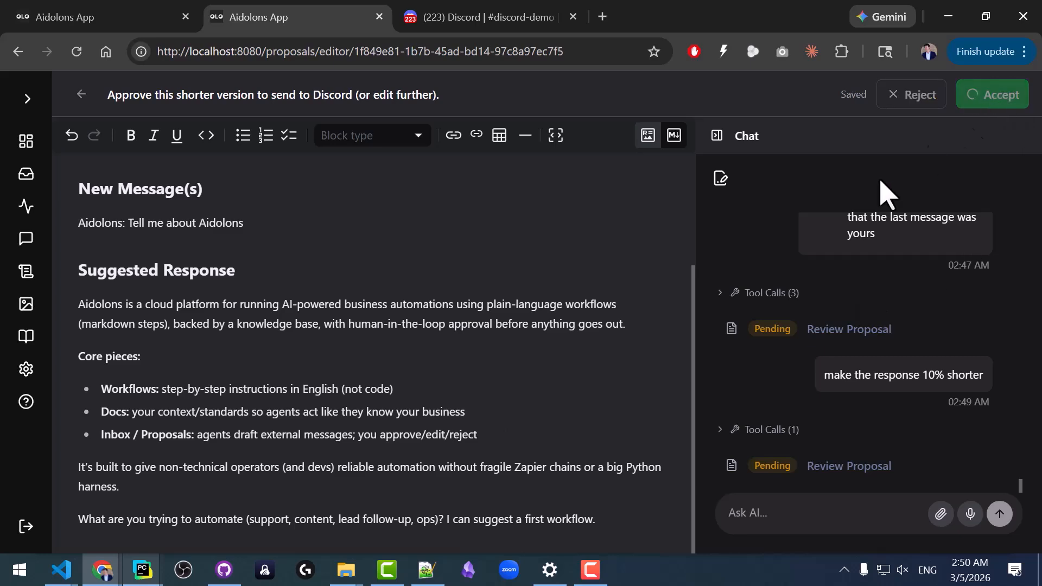
Switch to Discord to check the bot's reply in the discord-demo channel, and return to Aidolons.
left_click(516, 17)
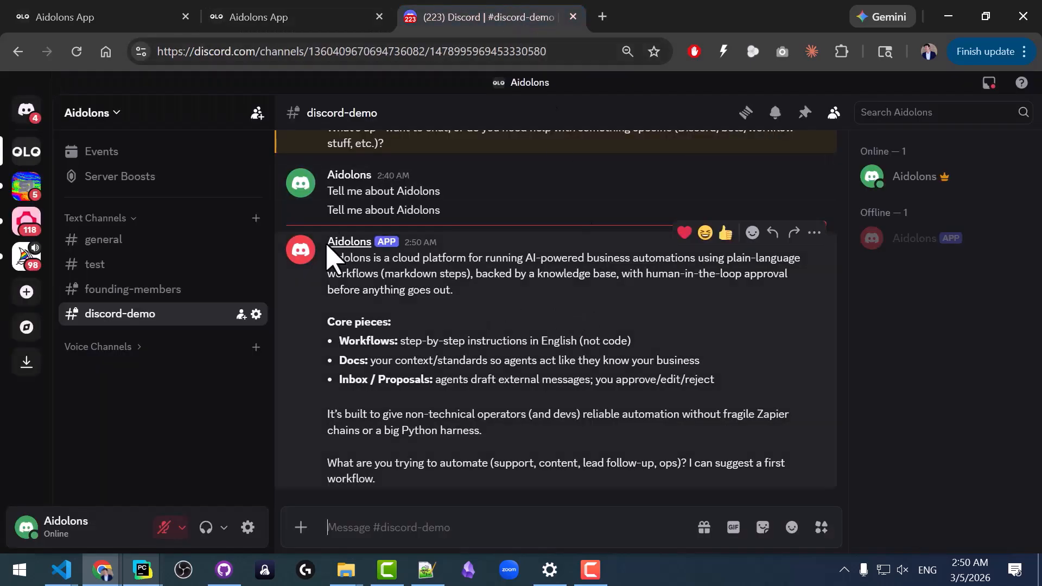
left_click(269, 17)
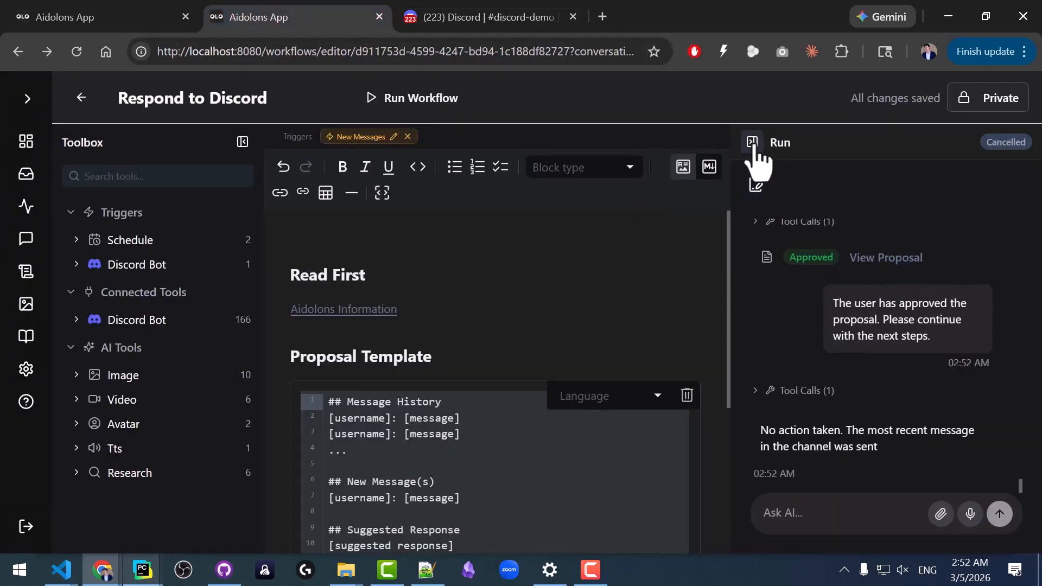
Hide the run chat and review the workflow's reference document link, proposal template and steps, comparing them with the reply in Discord.
left_click(752, 143)
scroll(503, 260, "down", 4)
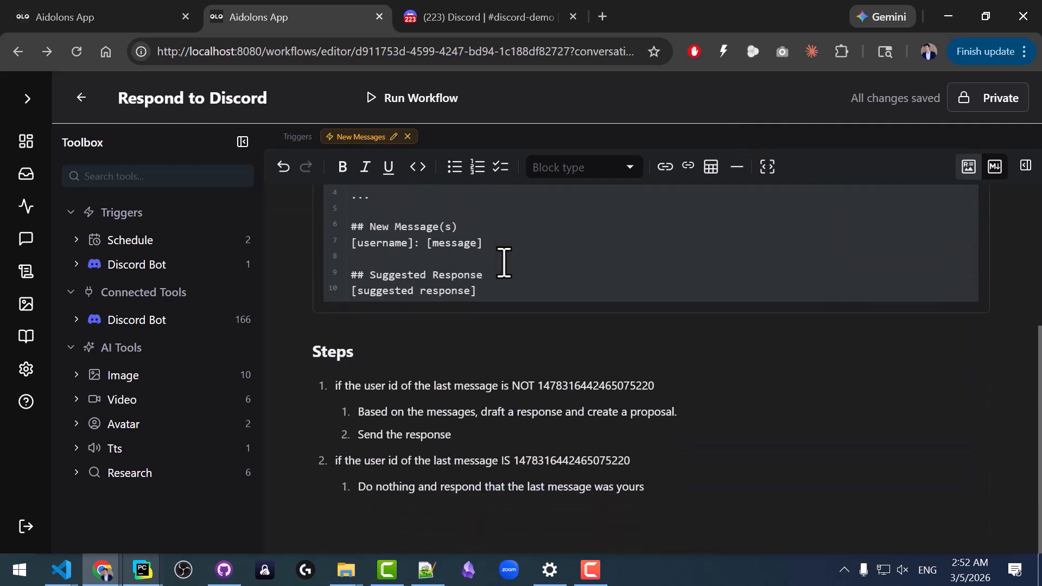
scroll(503, 263, "up", 4)
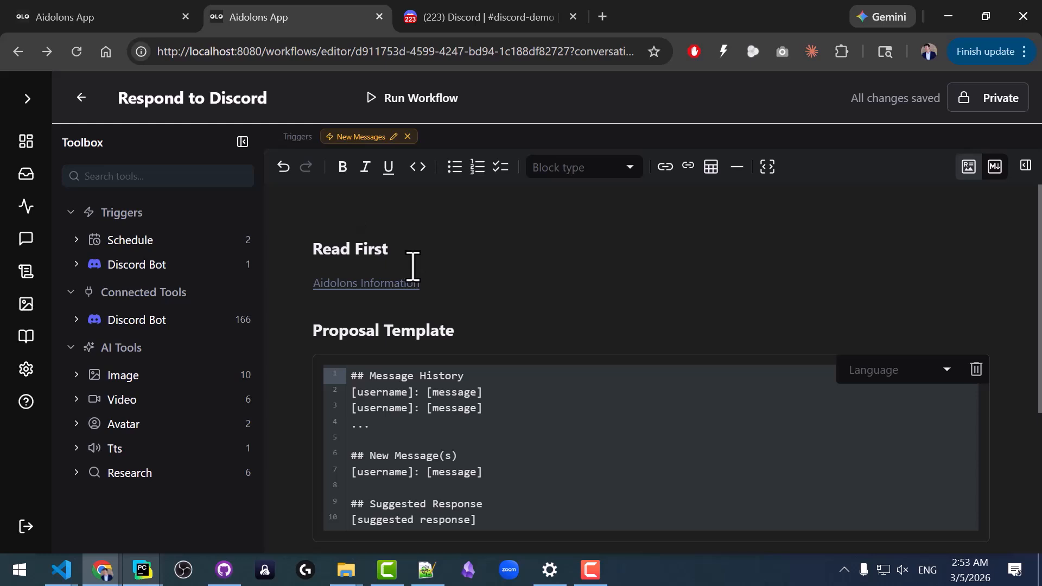
scroll(451, 355, "down", 4)
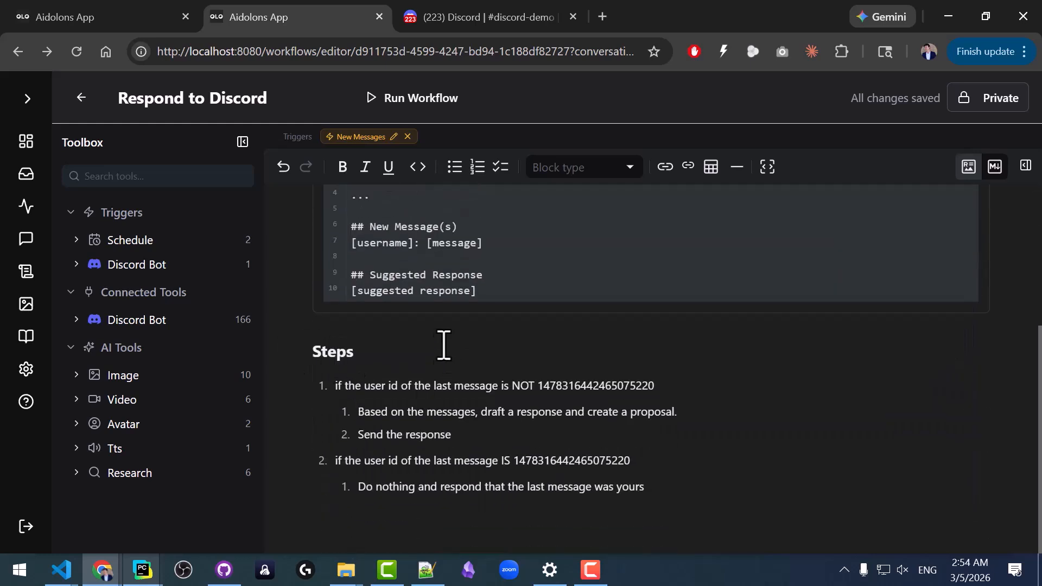
left_click(390, 354)
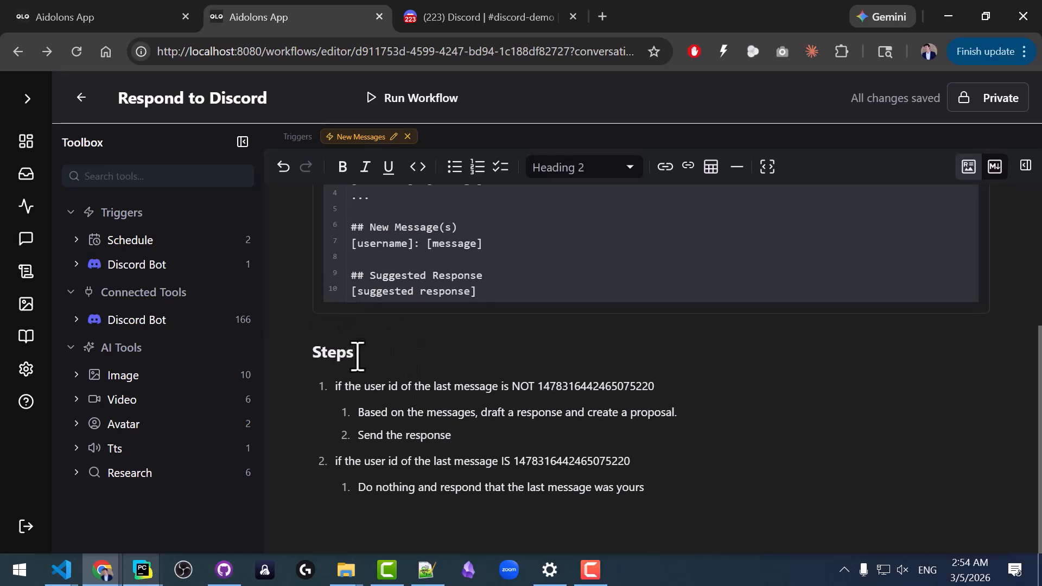
left_click(471, 22)
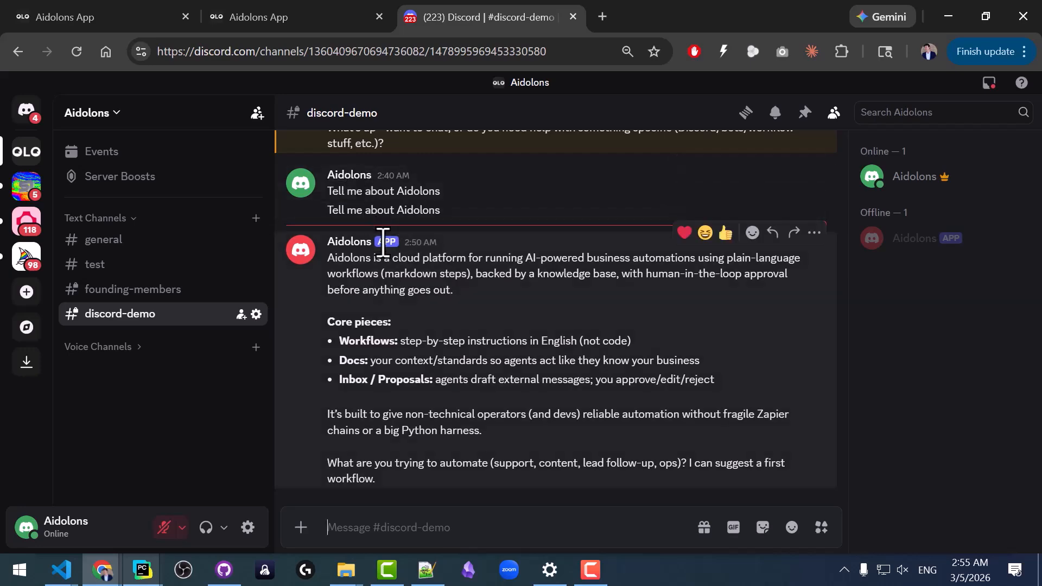
key("ctrl+shift+Tab")
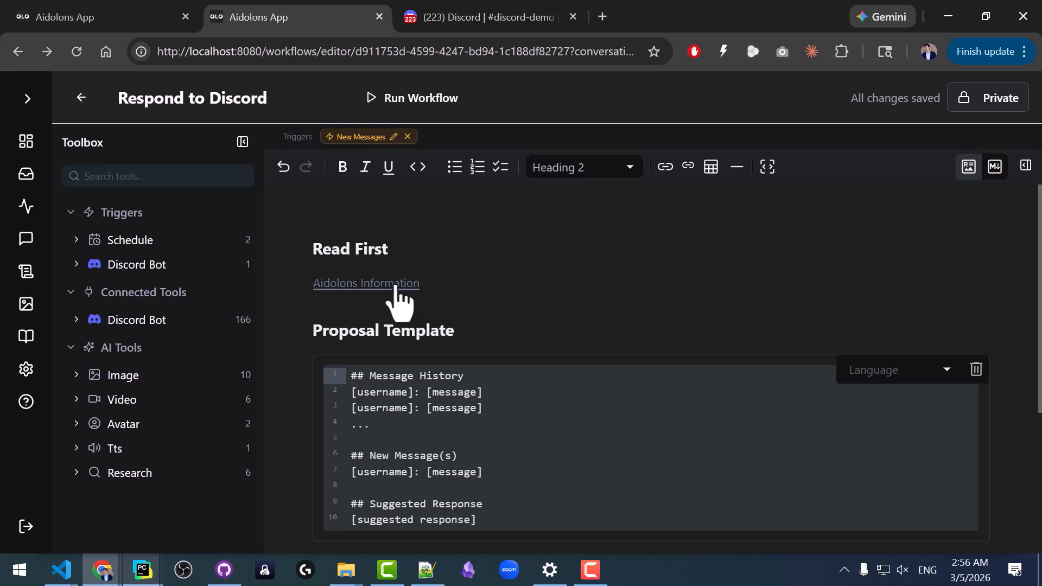
Look through the Inbox, Assets and Docs pages, and list all workflow runs on the Runs page.
left_click(29, 179)
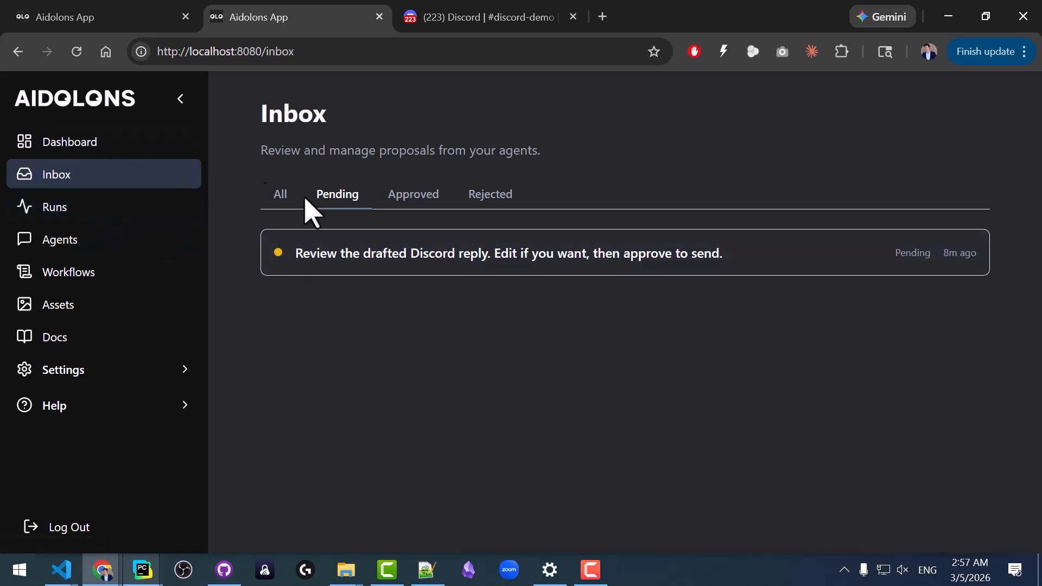
left_click(64, 307)
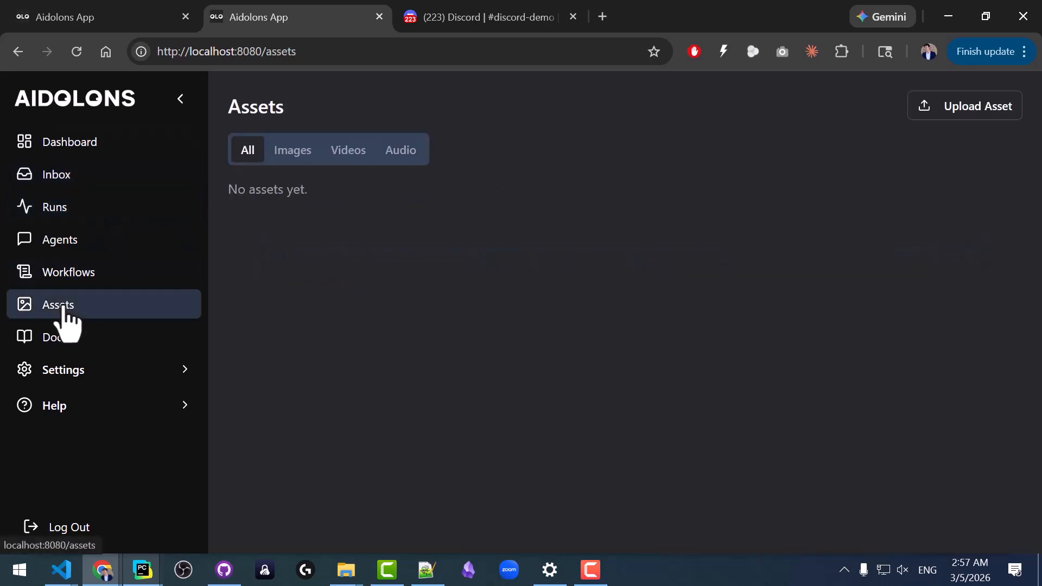
left_click(87, 337)
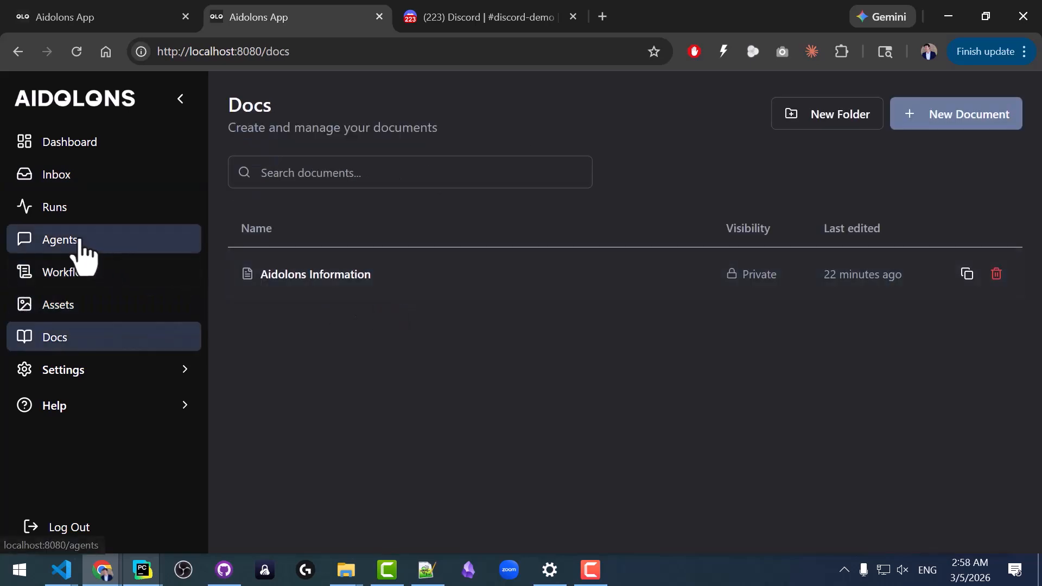
left_click(84, 209)
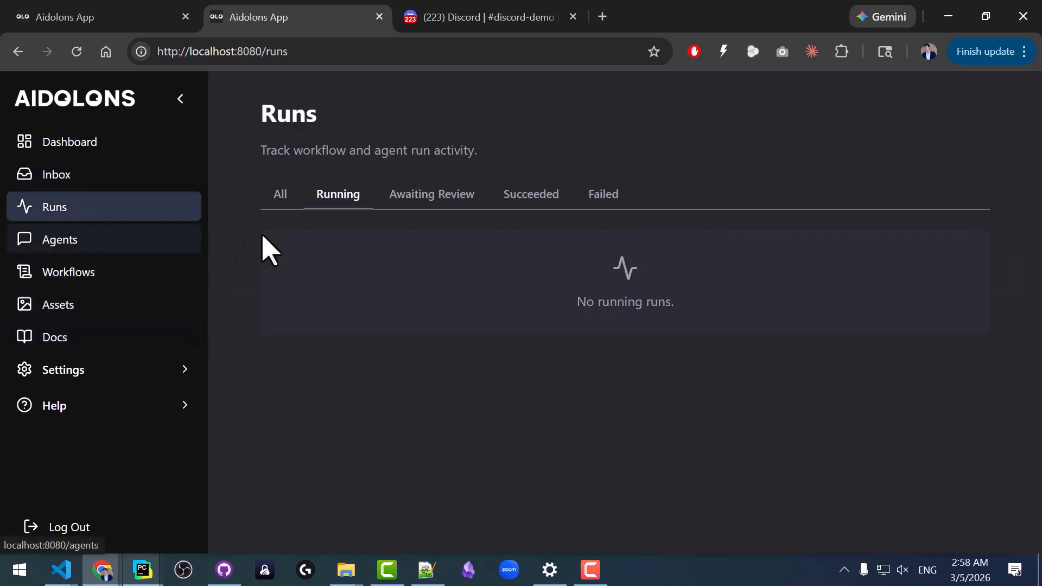
left_click(280, 198)
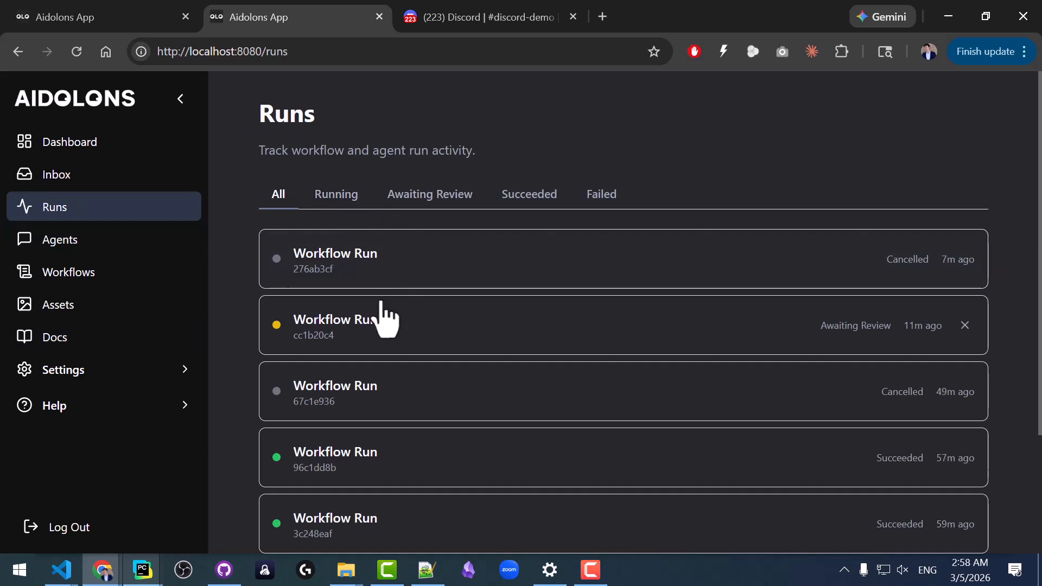